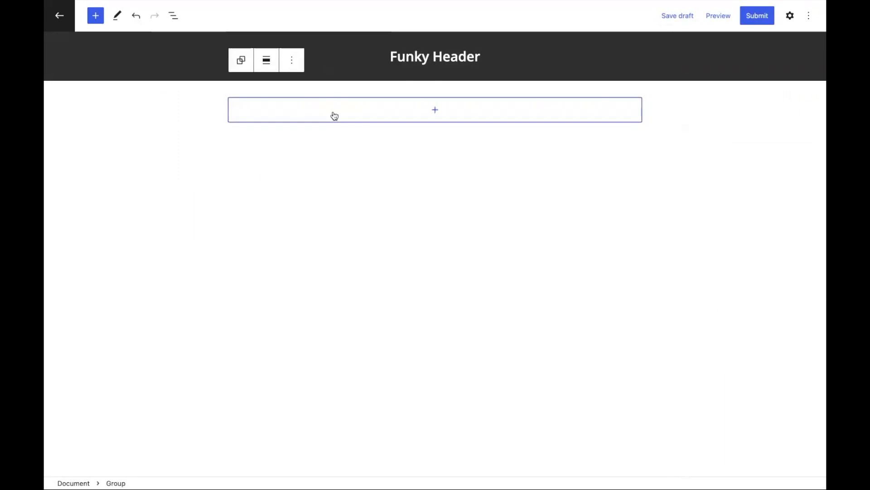
Give the empty group block the preset gradient background running from cyan through magenta to yellow
click(301, 122)
click(790, 15)
scroll(768, 272, down, 2)
click(754, 325)
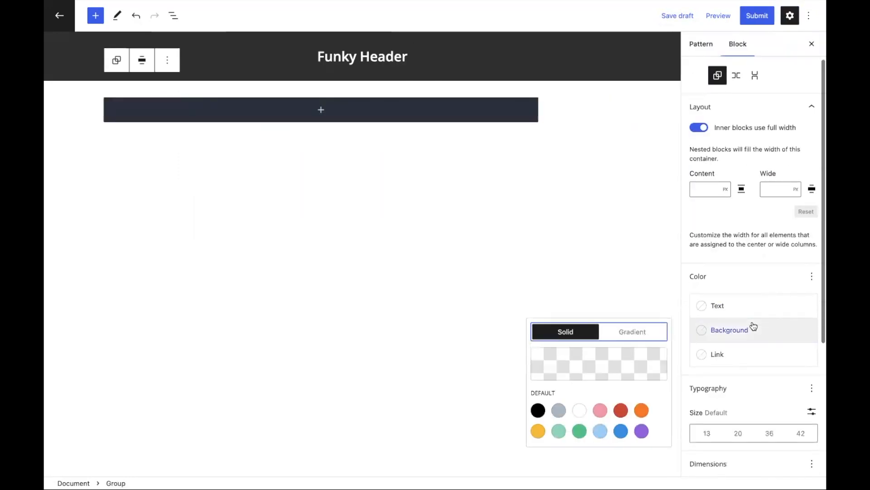
click(644, 331)
click(642, 221)
Insert a Cover block inside the group and apply the same cyan-magenta-yellow preset gradient as its overlay
click(503, 125)
text(cover)
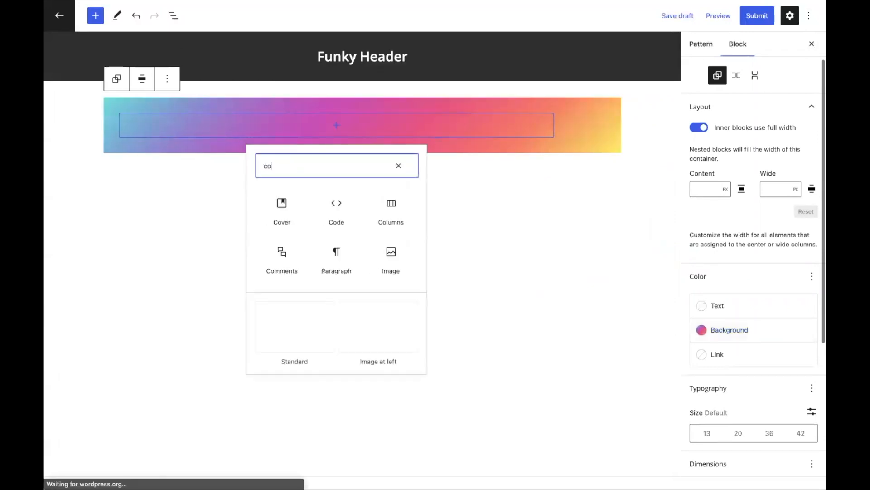
click(282, 203)
click(721, 150)
click(659, 156)
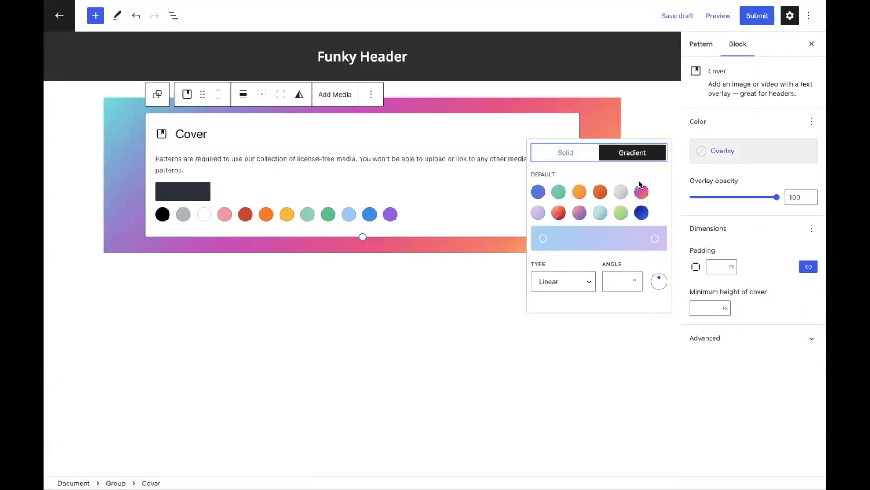
click(641, 189)
Enter "Find your calling" as the cover's text and set the cover's minimum height to 100 px
text(Find your calling)
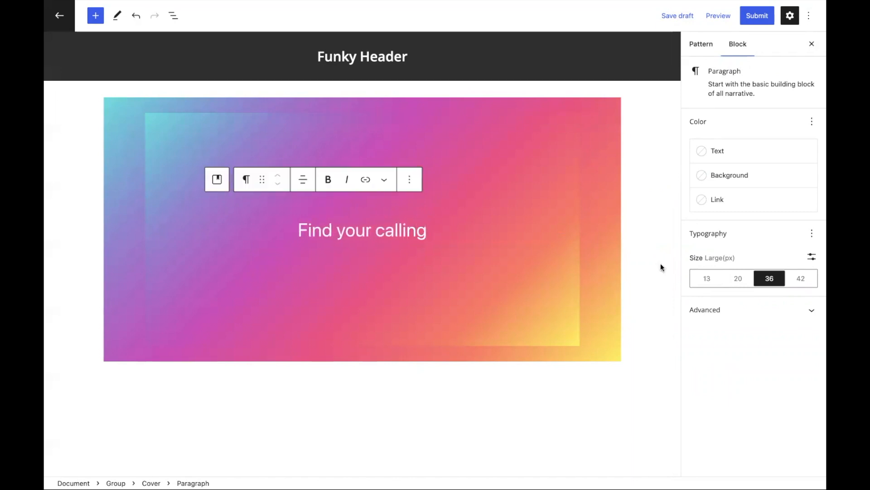
click(557, 155)
click(710, 307)
text(100)
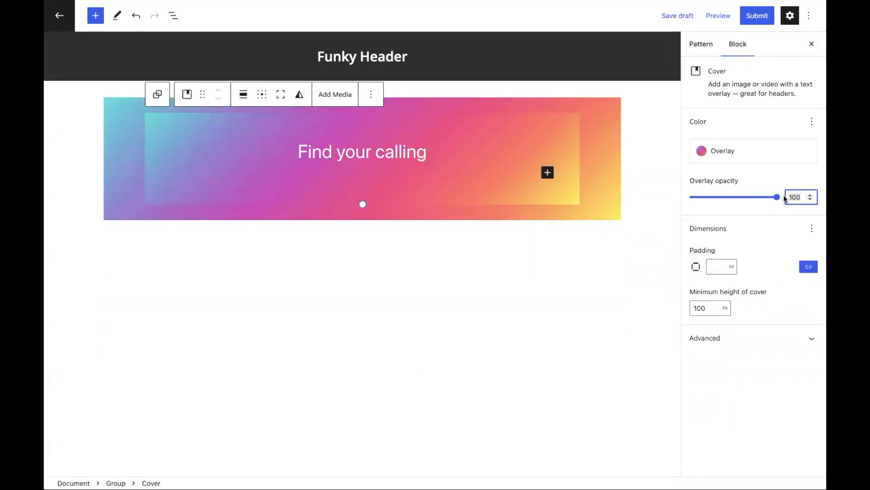
Unlink the outer group's border radius and set its top-left and bottom-right corners to 100 px
click(598, 135)
scroll(713, 278, down, 6)
click(810, 432)
click(707, 433)
text(100)
click(746, 455)
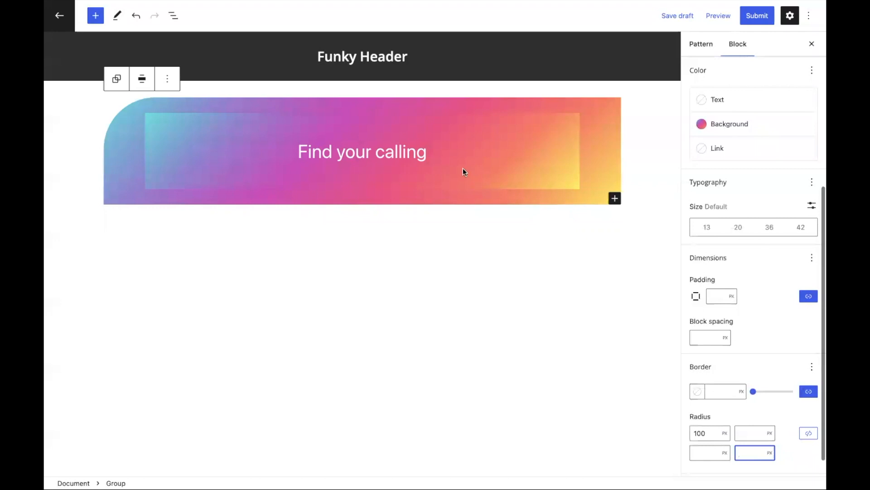
text(100)
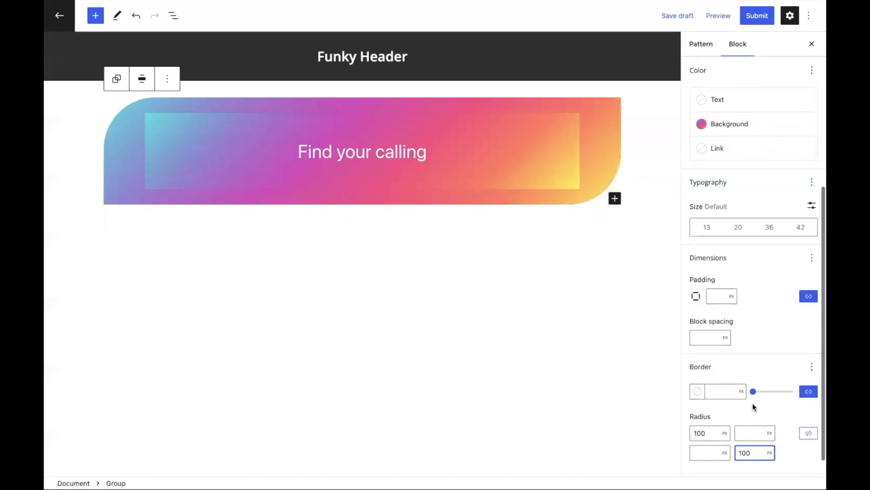
Enable the Appearance typography option for the "Find your calling" paragraph and set it to Extra Light
click(395, 152)
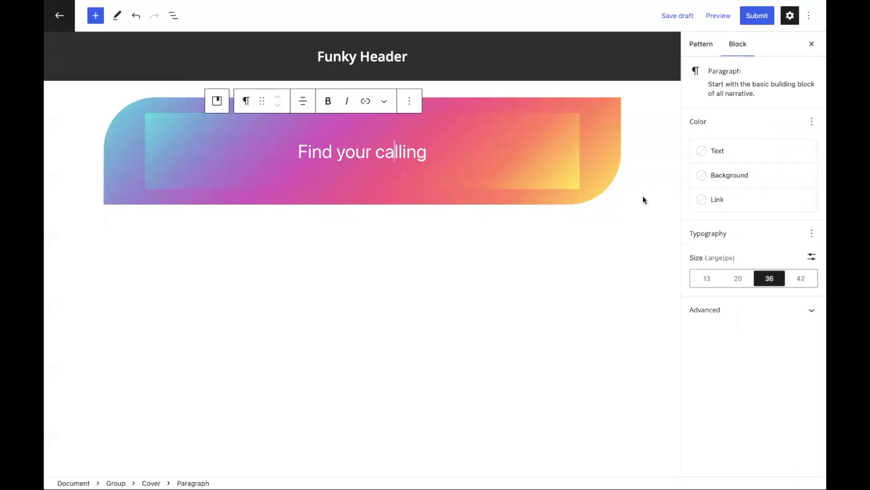
click(811, 233)
click(746, 287)
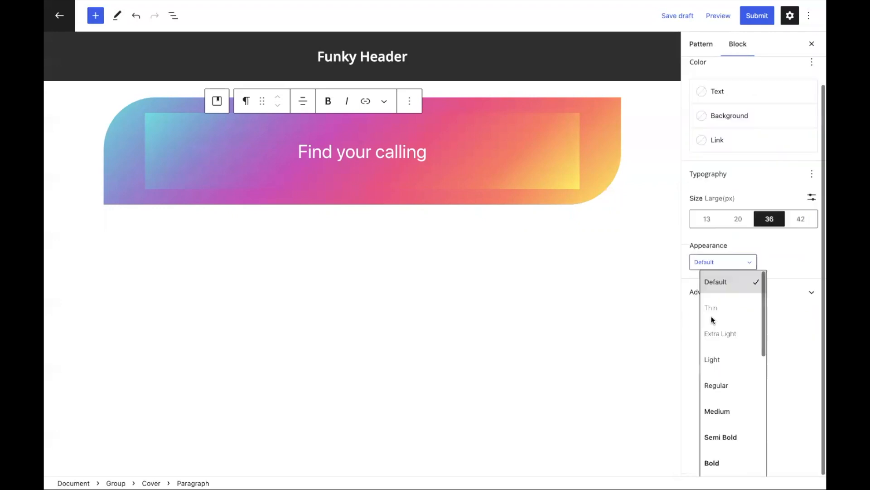
click(714, 321)
click(715, 328)
Enable letter case and letter spacing for the paragraph, set uppercase and 8 px spacing, and close the block settings
click(811, 234)
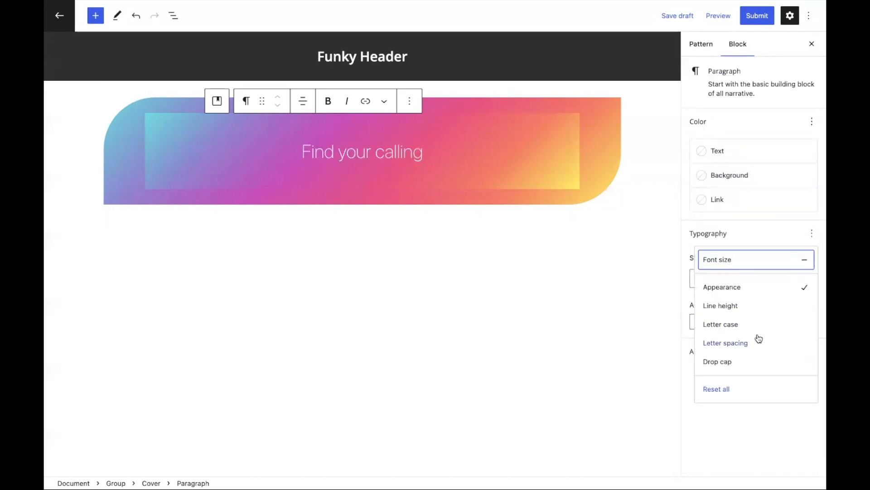
click(754, 343)
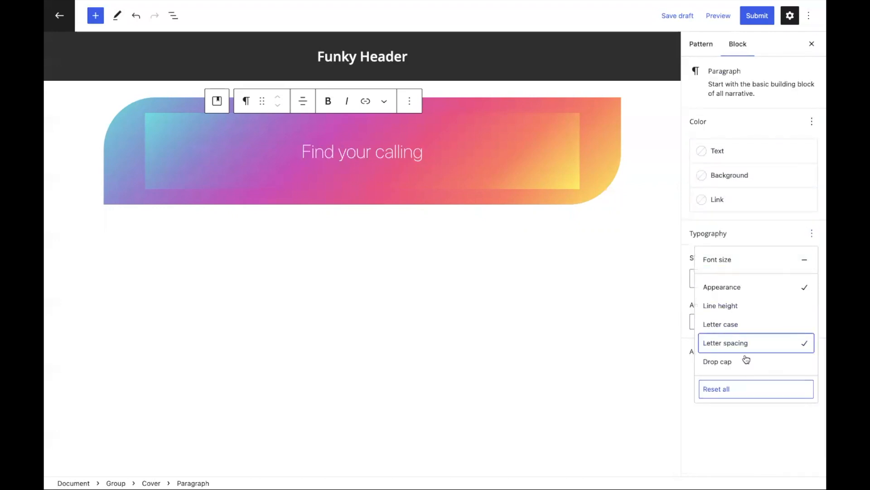
click(752, 331)
click(786, 320)
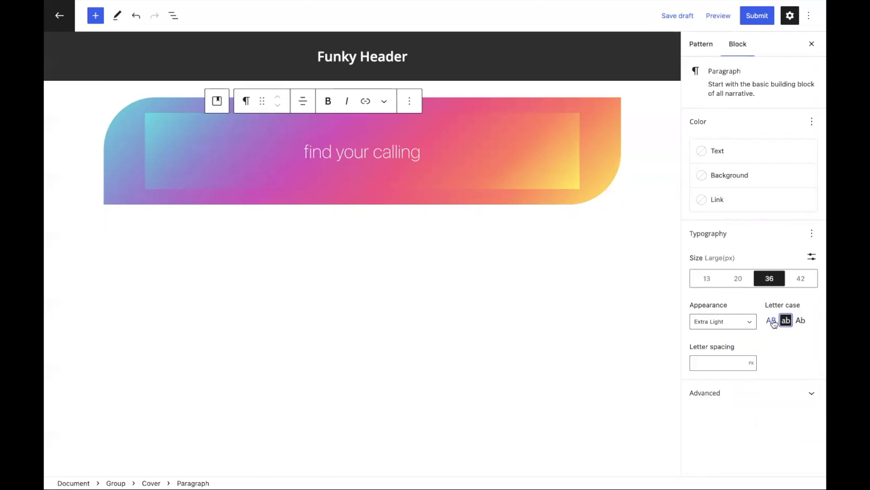
click(772, 320)
click(731, 361)
text(8)
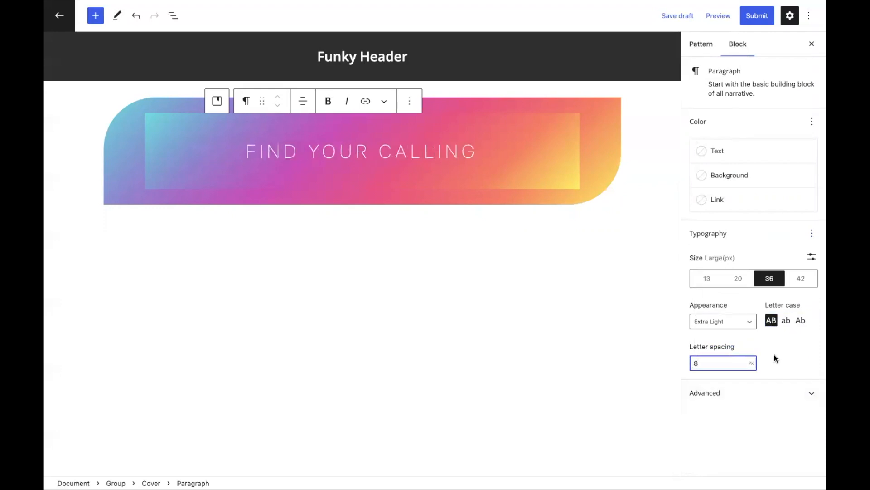
click(812, 44)
click(738, 218)
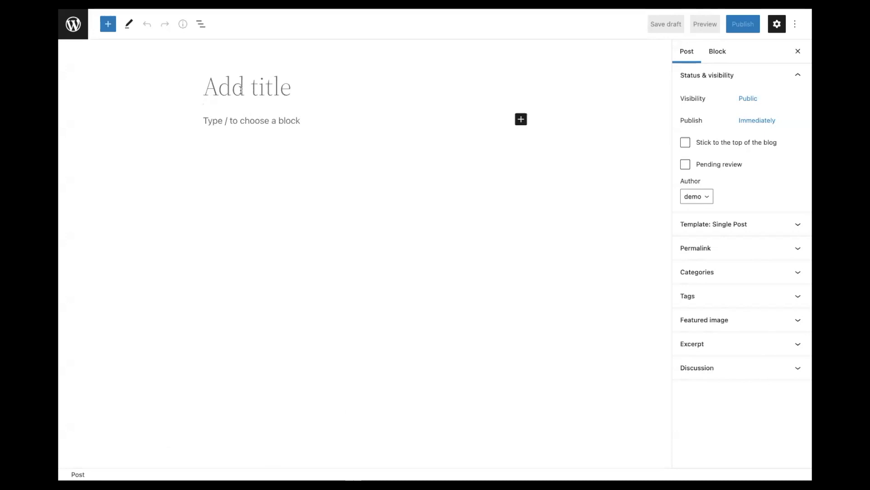
Title the blank post "New post" and place the cursor in its first paragraph
text(New post)
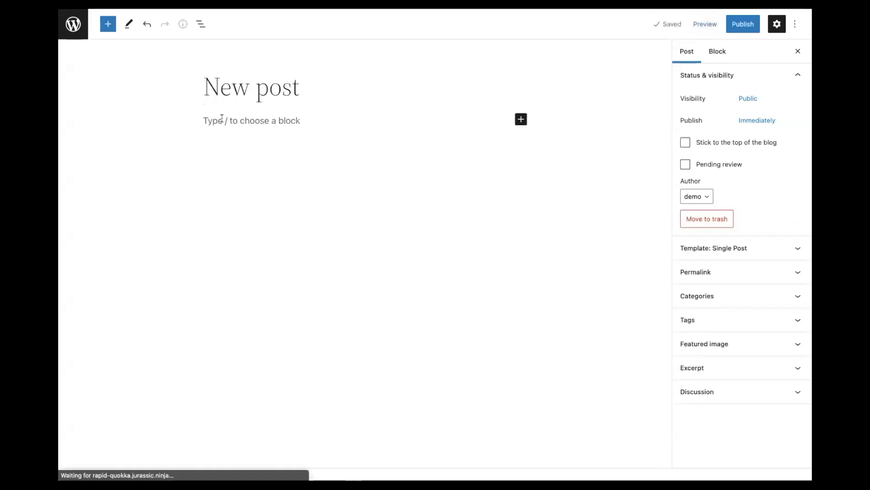
click(221, 119)
Browse the Featured block patterns available for the post
click(108, 25)
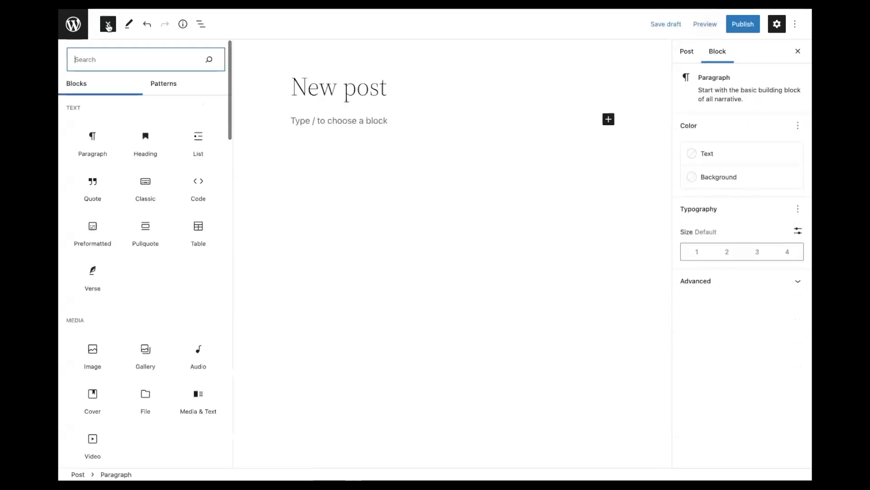
click(162, 83)
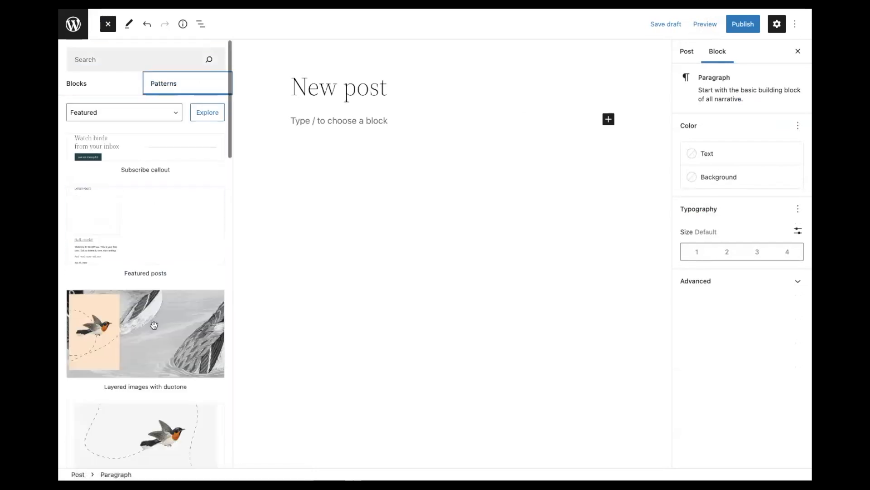
scroll(154, 325, down, 2)
scroll(155, 325, down, 12)
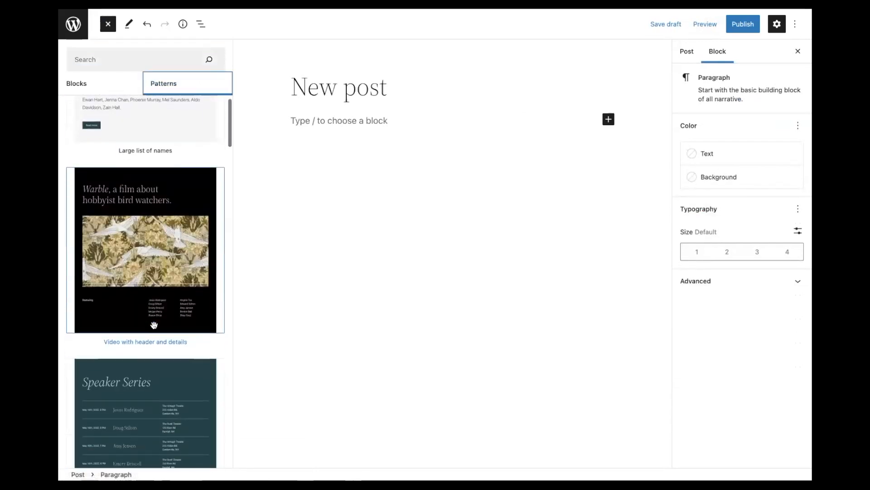
scroll(154, 325, down, 5)
scroll(154, 325, up, 10)
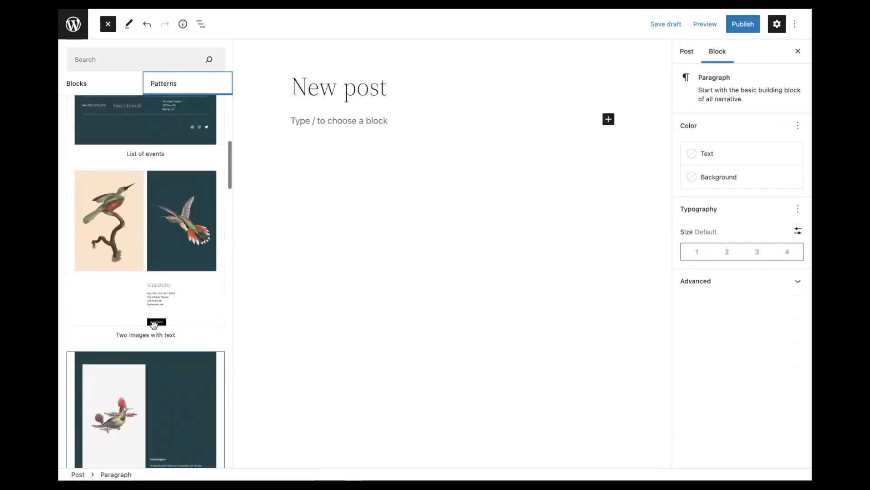
scroll(154, 325, up, 3)
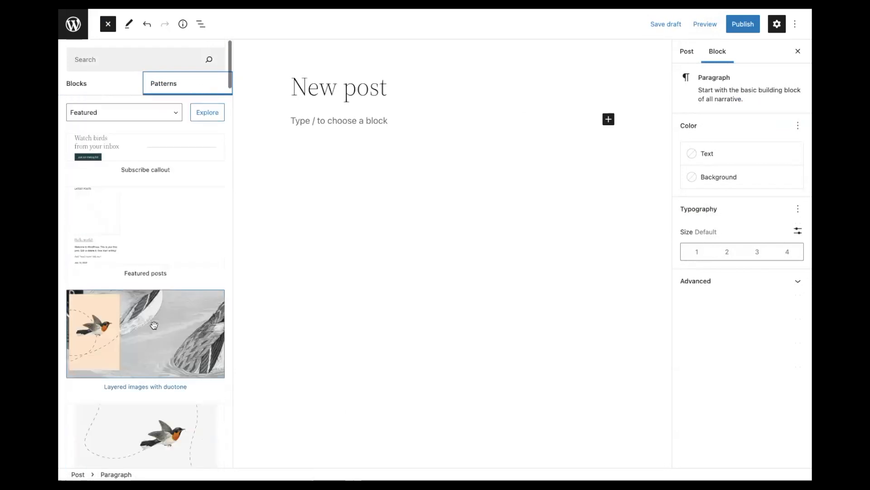
Open the full pattern explorer and insert the "Large list of names" pattern into the post
click(115, 112)
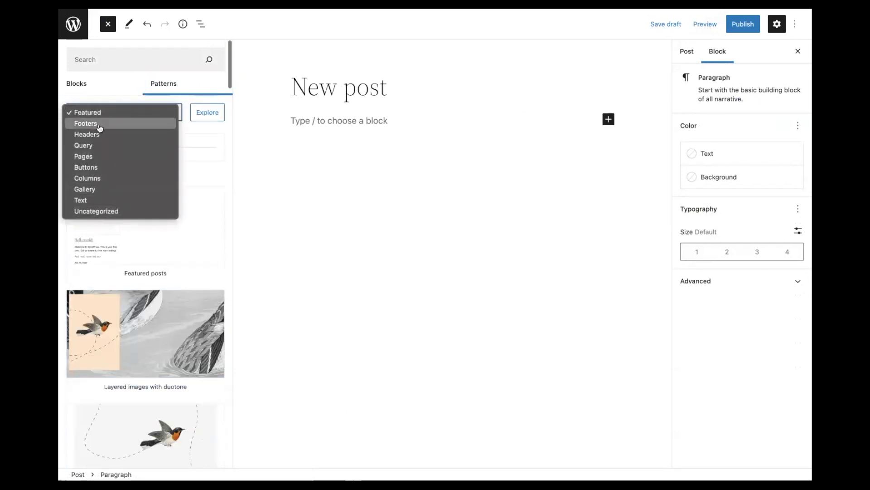
click(208, 115)
click(207, 113)
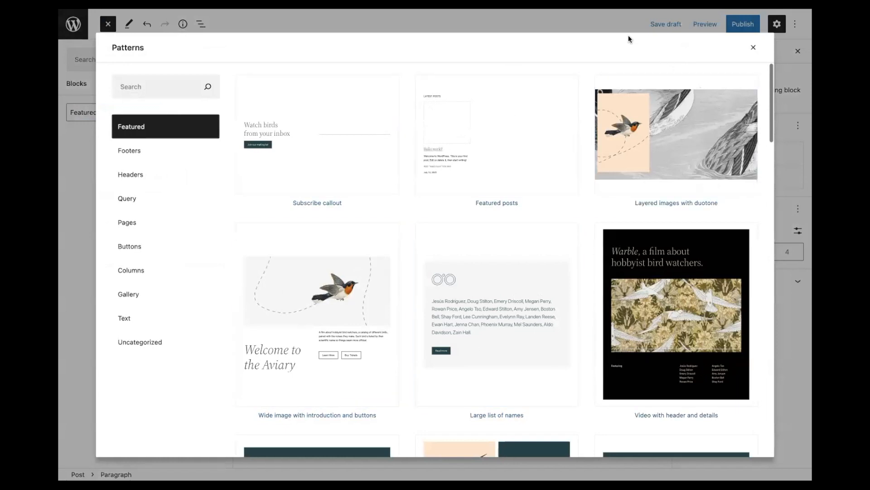
click(493, 267)
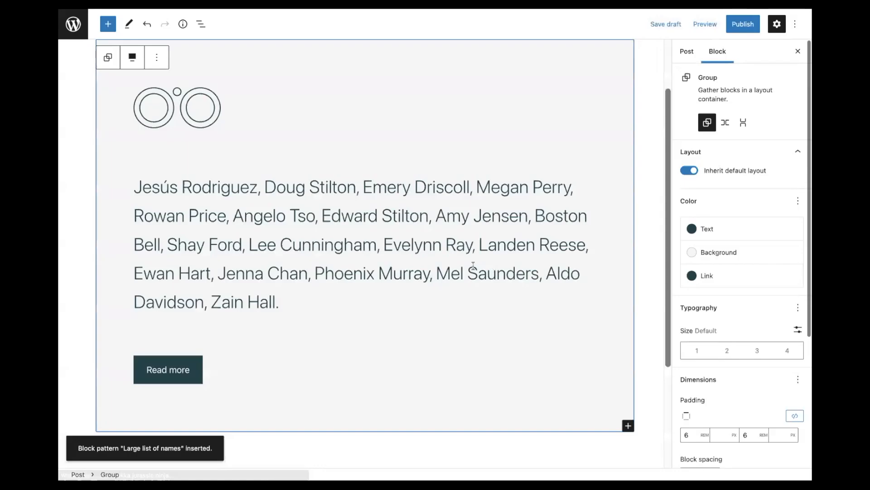
scroll(368, 181, down, 2)
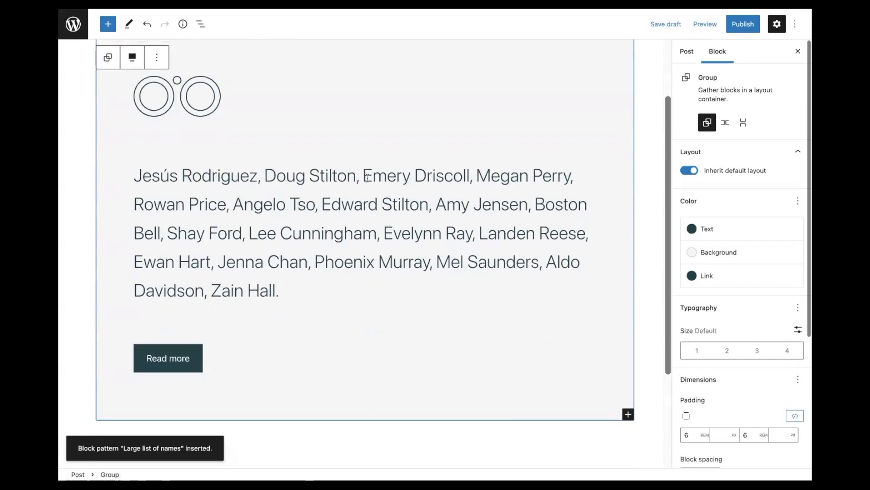
scroll(367, 177, up, 2)
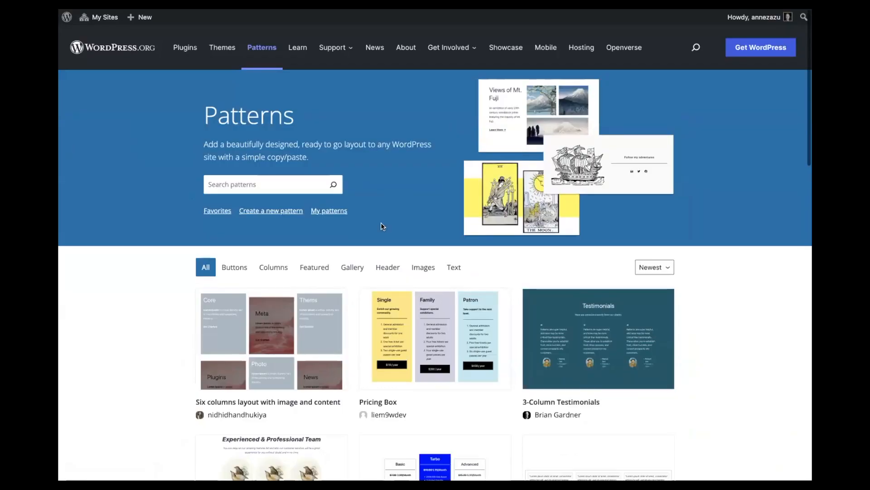
In the WordPress.org pattern directory, filter the patterns to the Text category and sort them by Popular
scroll(381, 227, down, 1)
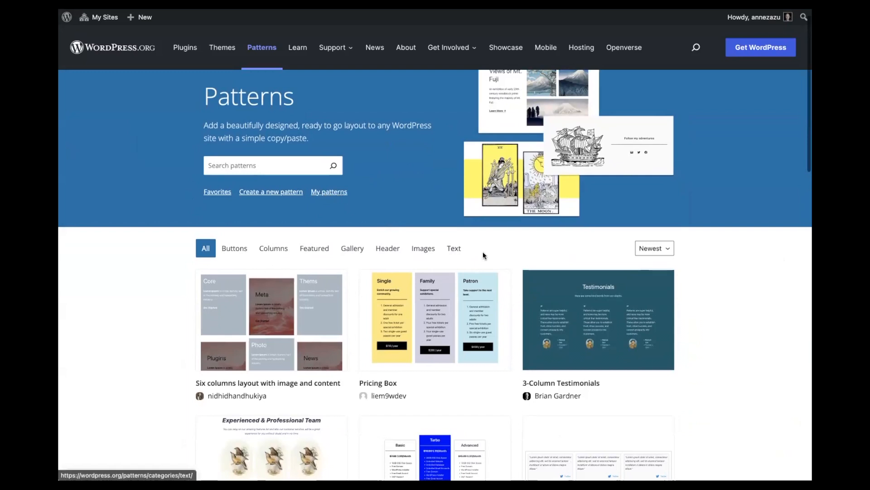
click(449, 251)
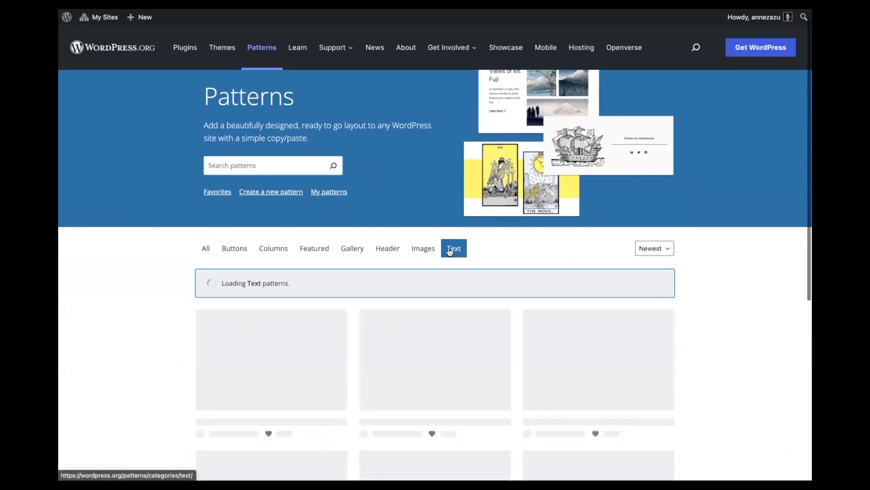
click(665, 251)
click(663, 259)
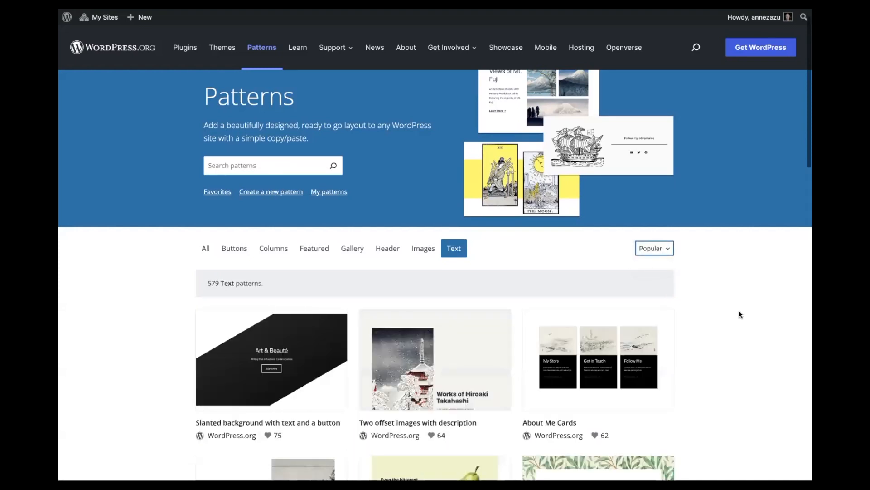
Look through the popular Text patterns and open the "Paragraph & heading" pattern's details
scroll(739, 311, down, 2)
scroll(739, 311, down, 4)
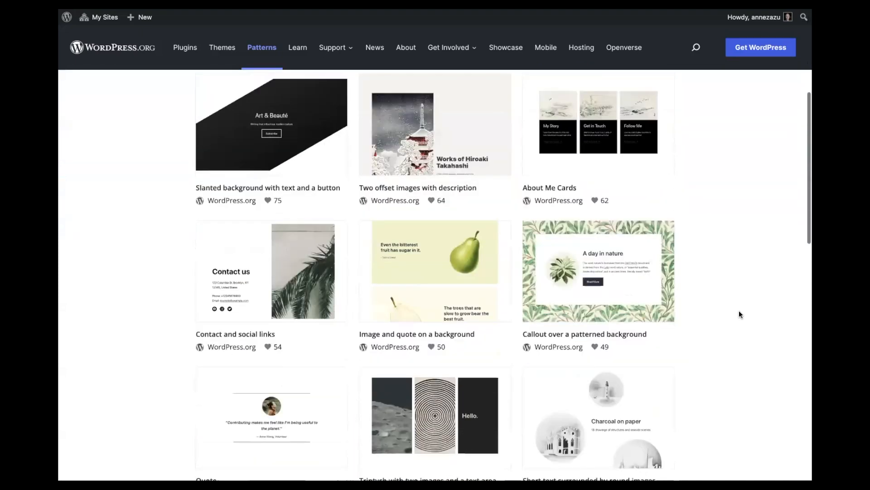
scroll(740, 311, down, 2)
scroll(739, 313, down, 5)
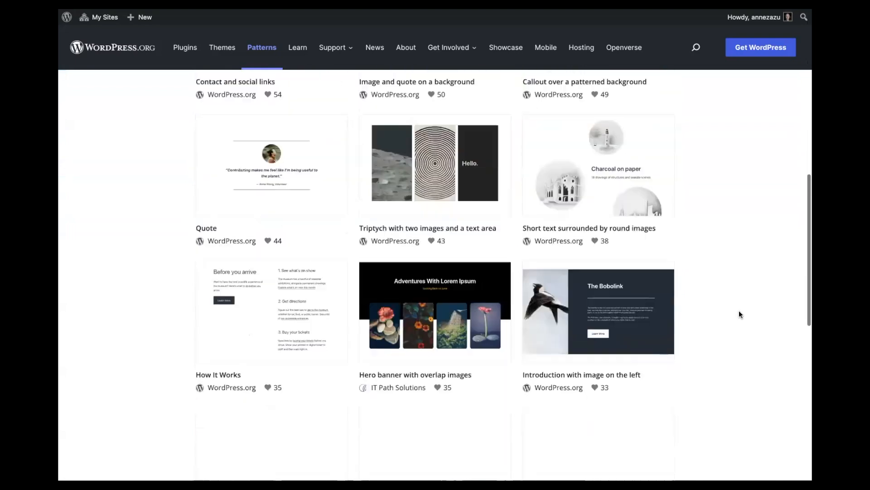
scroll(739, 310, down, 1)
mouse_move(592, 294)
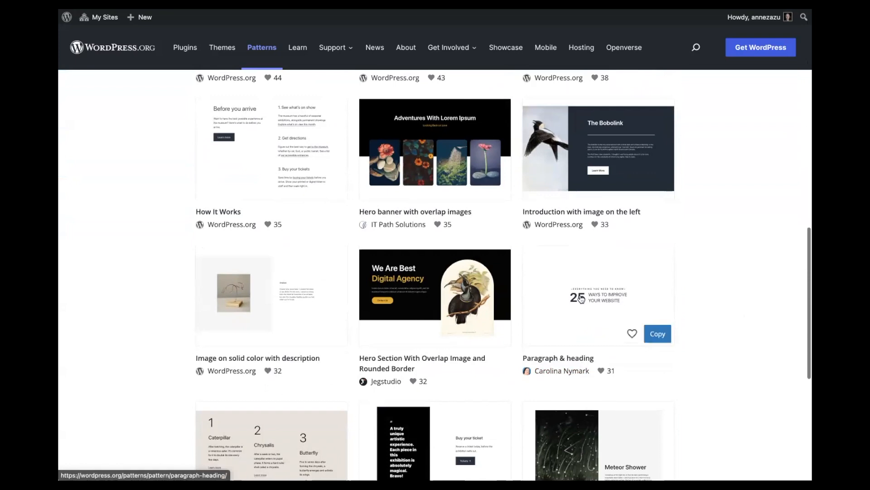
click(550, 359)
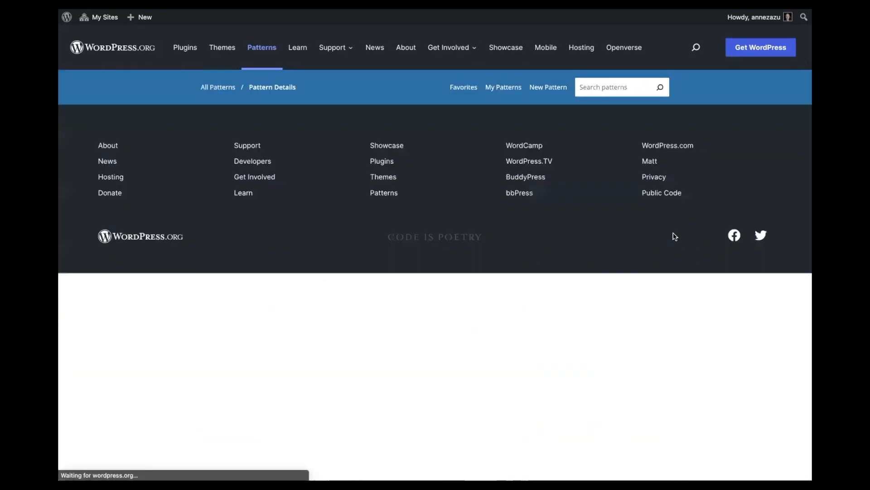
Preview the "Paragraph & heading" pattern and try to add it to favorites
scroll(735, 246, down, 3)
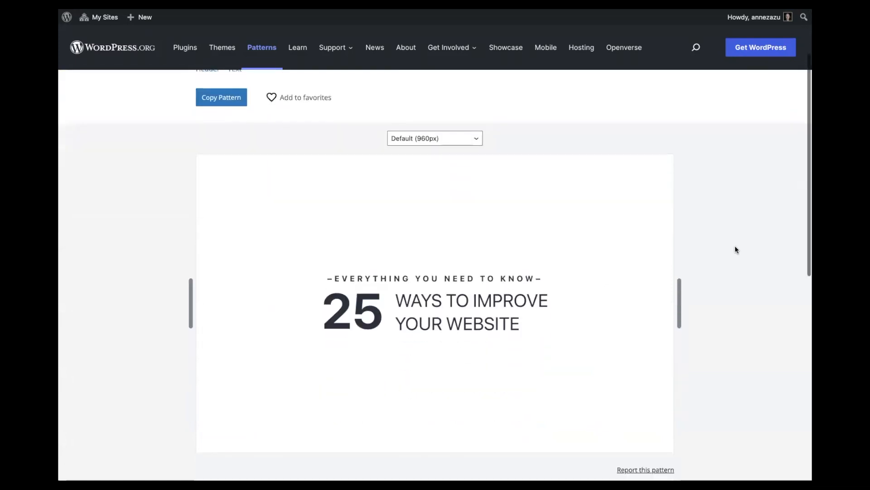
scroll(735, 245, up, 1)
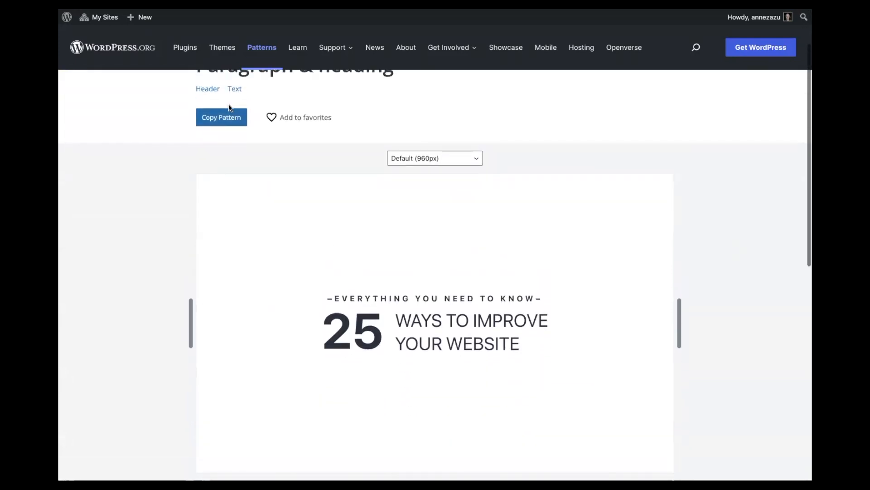
click(286, 117)
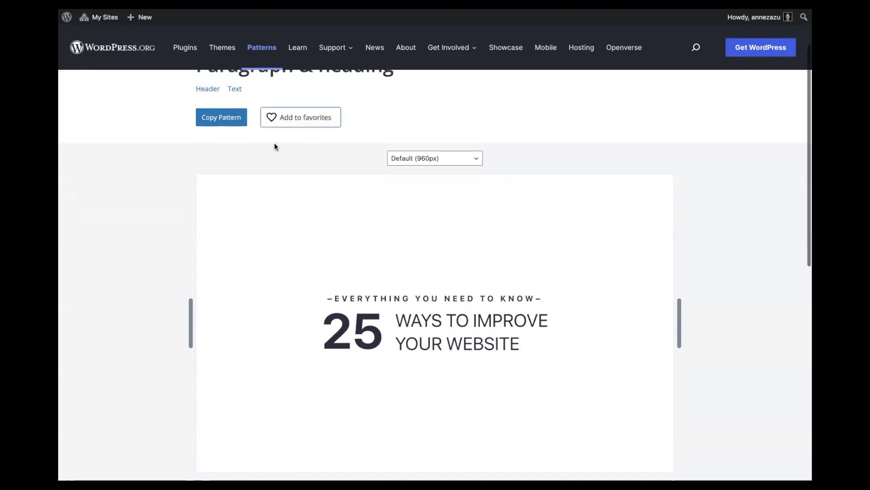
Copy the "Paragraph & heading" pattern from the directory and paste it below the list of names in the post
click(221, 119)
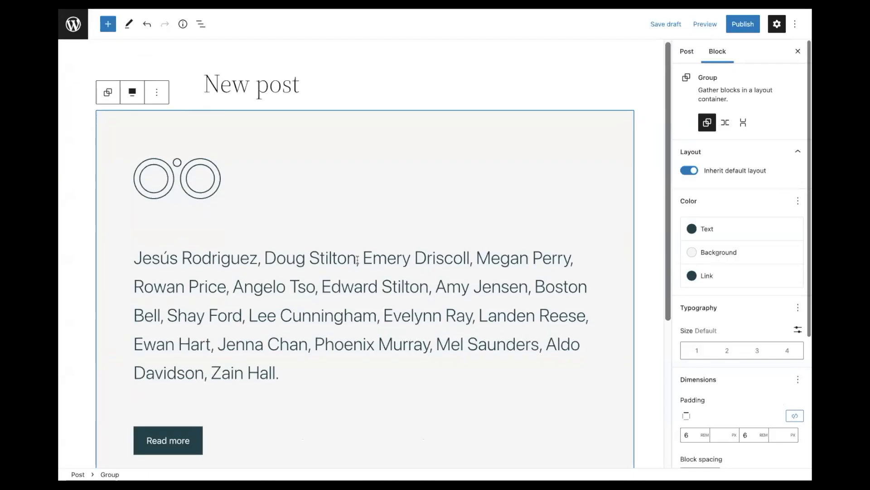
scroll(332, 311, down, 4)
click(307, 363)
click(297, 363)
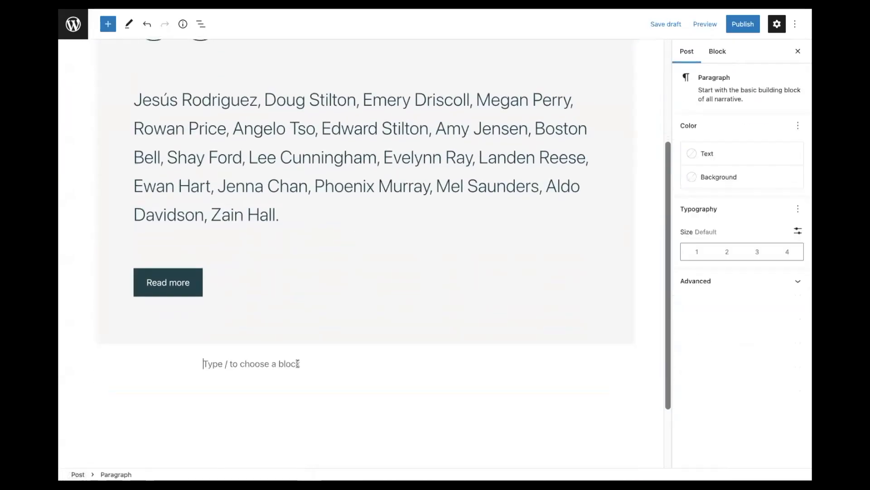
key(ctrl+v)
scroll(297, 364, down, 2)
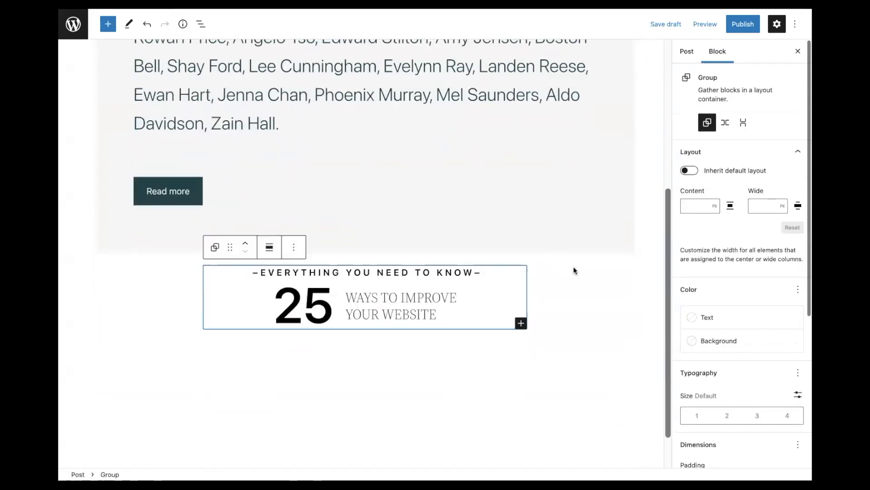
In the pasted pattern, change the large number to 15 and replace "WEBSITE" with "LIFE!" in the heading
click(576, 278)
click(455, 199)
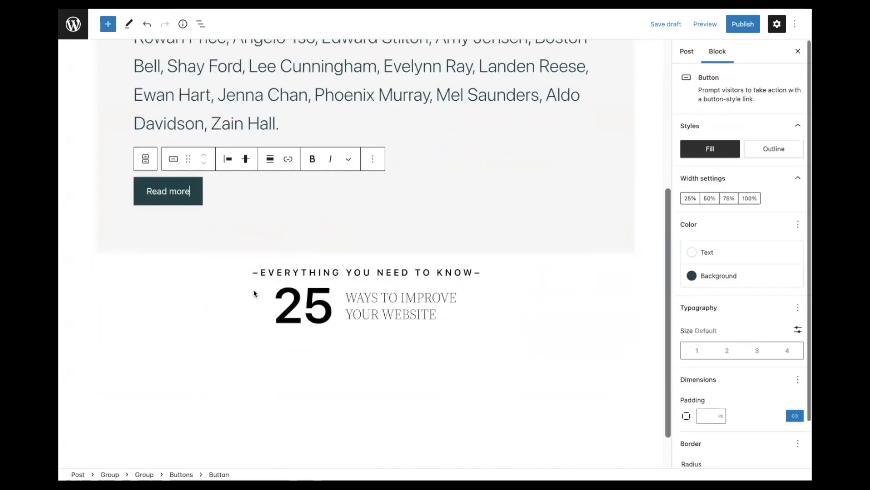
double_click(312, 306)
text(15)
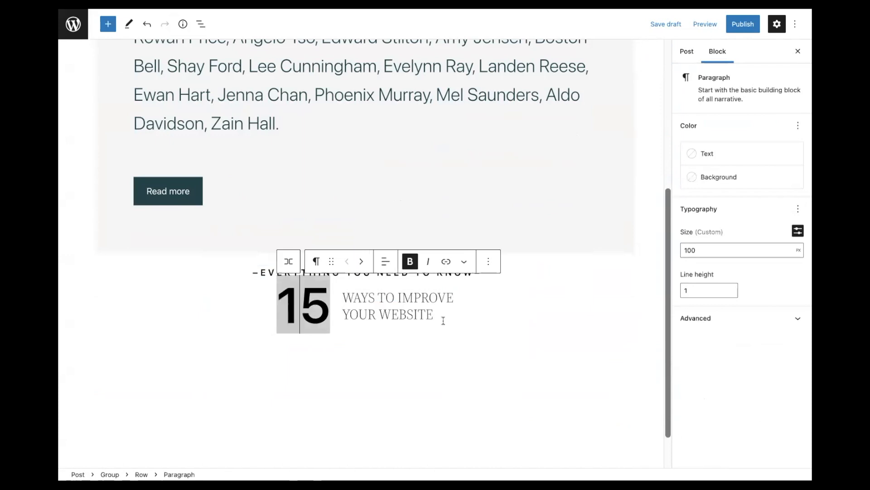
click(435, 315)
drag(386, 312, 438, 313)
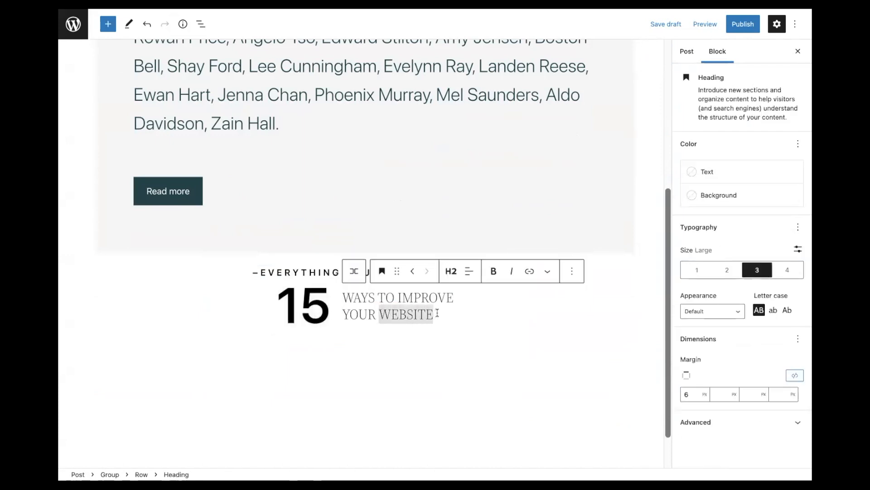
text(LIFE!)
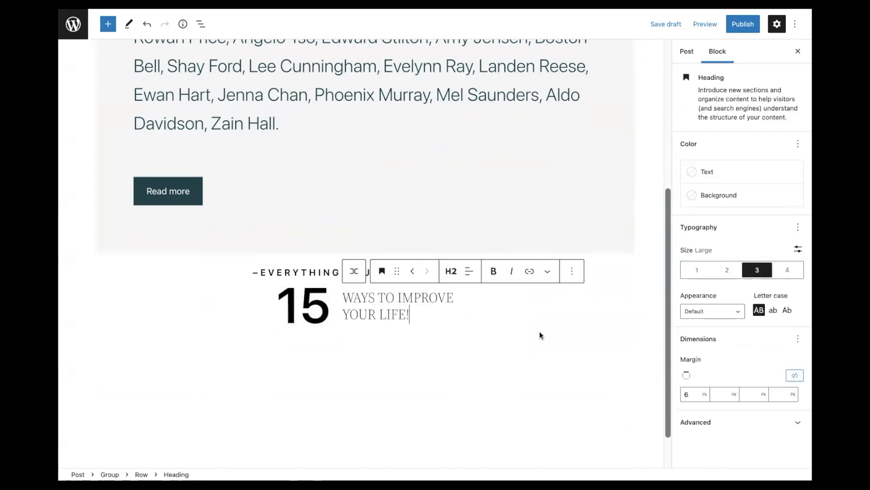
click(579, 395)
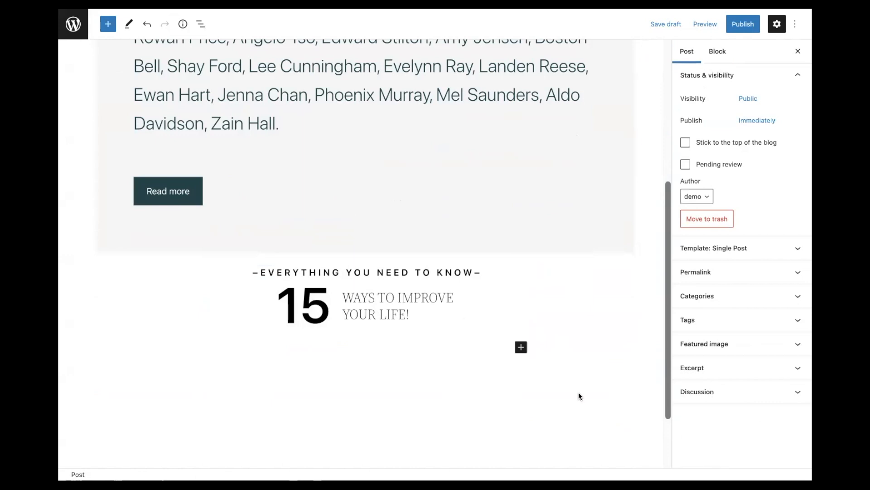
triple_click(350, 273)
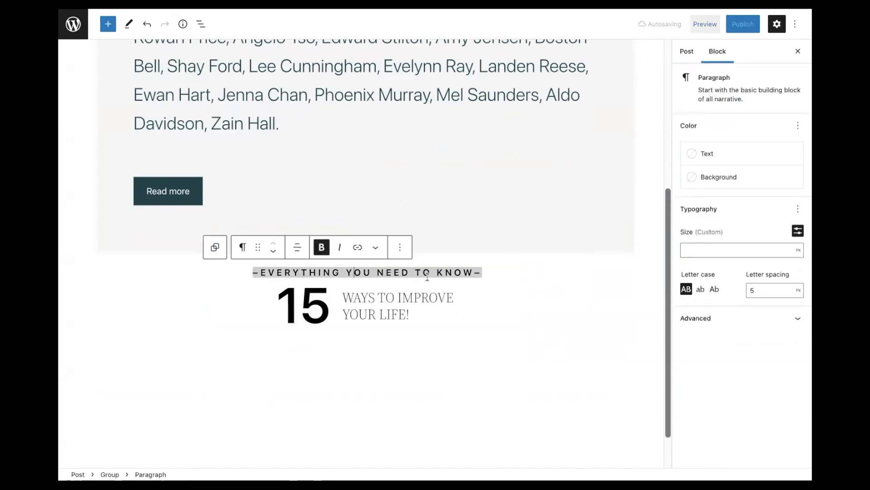
Copy the slug "paragraph-heading" from the pattern's URL into the patterns array of theme.json in the text editor and save the file
mouse_move(500, 141)
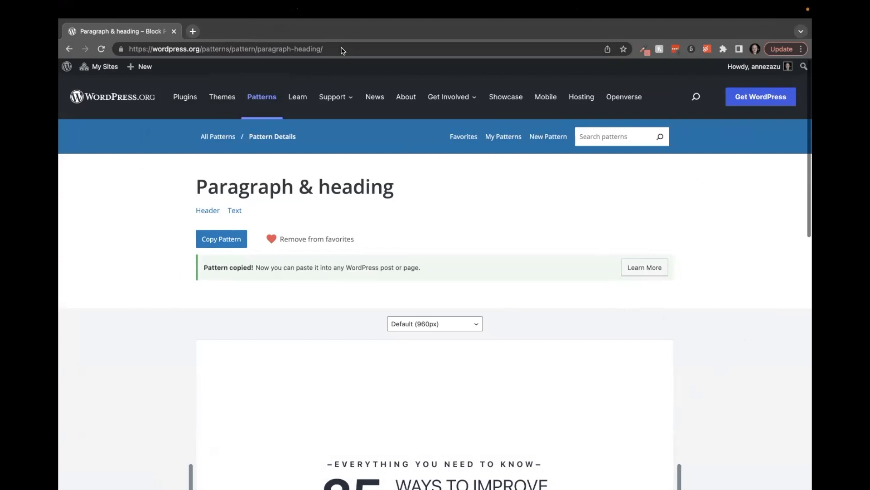
click(340, 50)
click(344, 50)
drag(319, 50, 257, 50)
key(super+c)
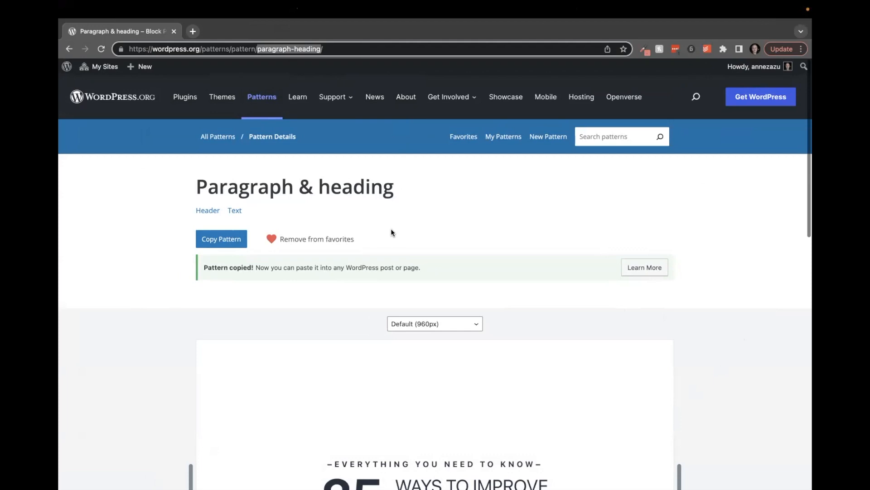
key(super+Tab)
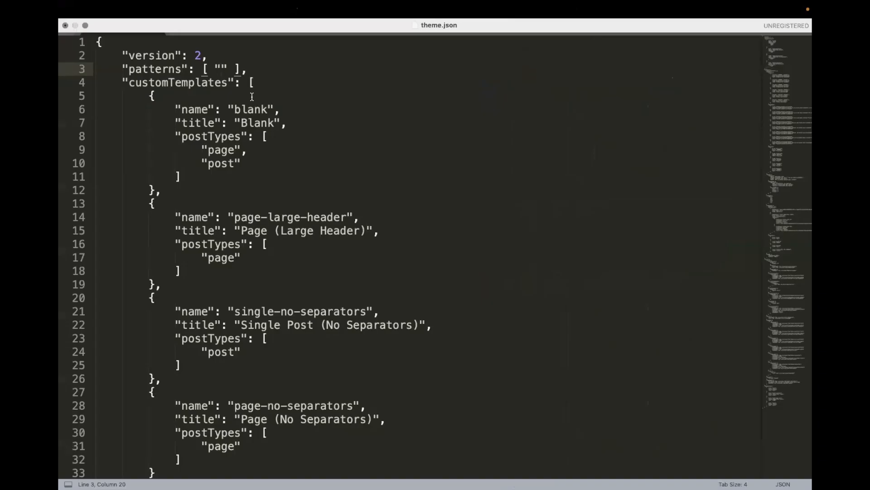
key(super+v)
key(super+s)
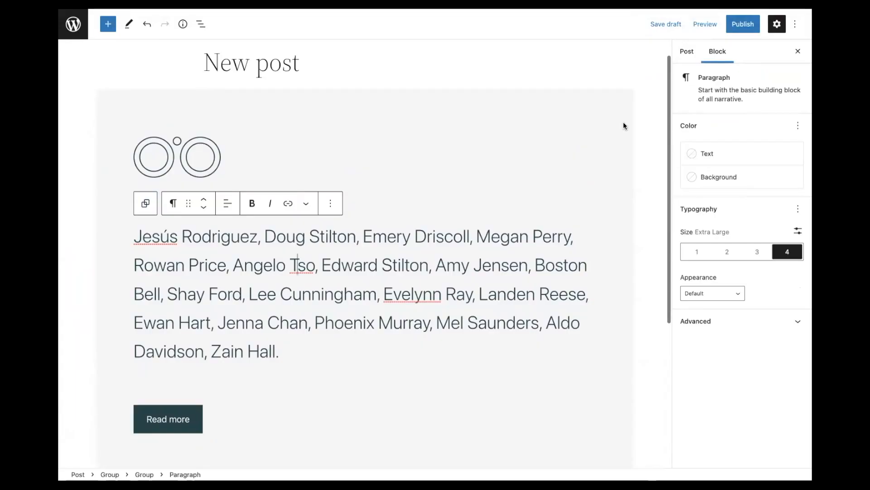
Save the post draft, reload the editor, and insert the registered "Paragraph & heading" pattern from the site's pattern library
click(669, 28)
key(super+r)
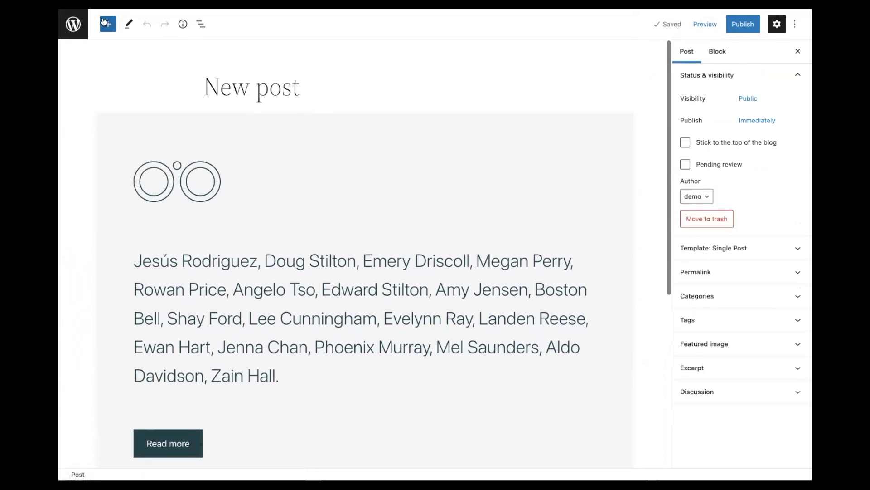
click(108, 23)
click(159, 81)
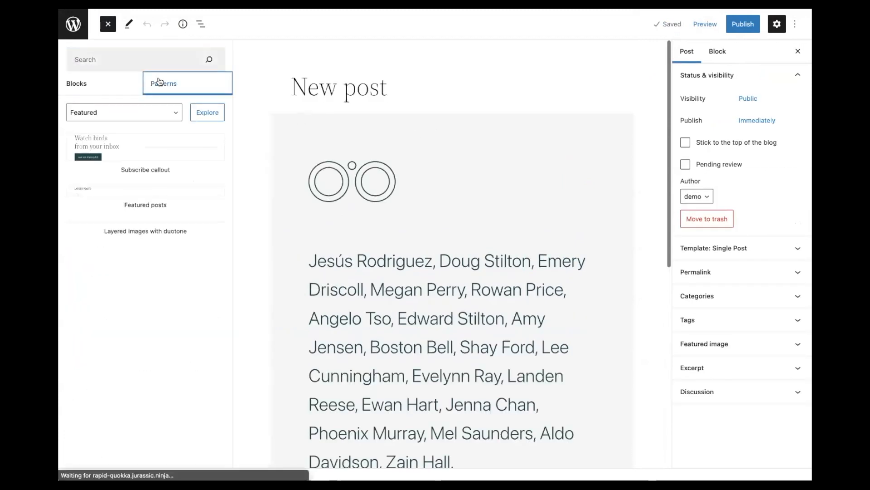
click(120, 113)
click(81, 200)
scroll(122, 299, down, 15)
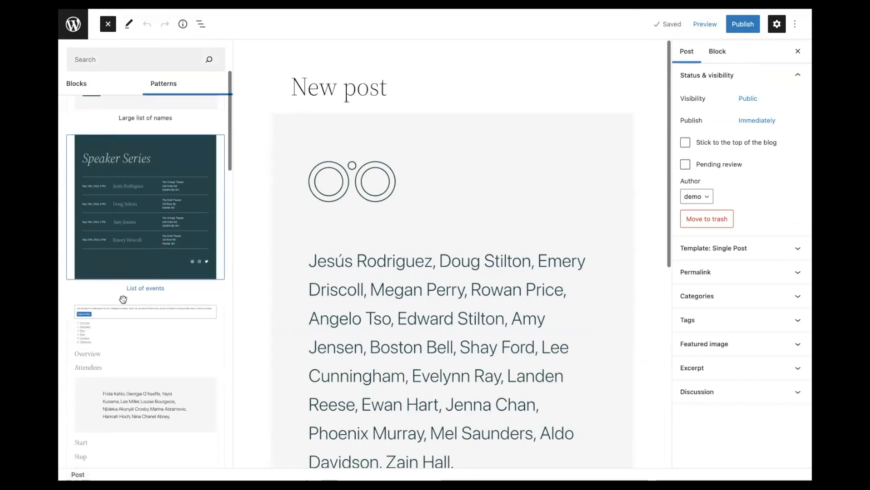
scroll(123, 298, down, 15)
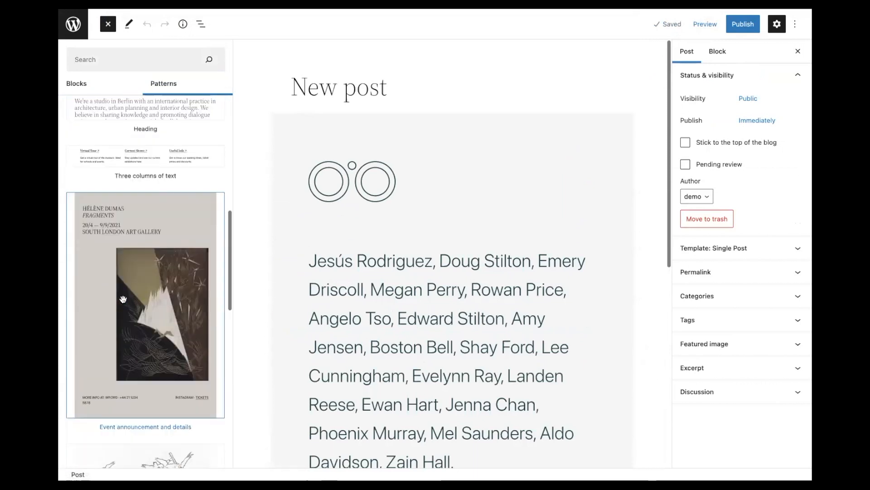
scroll(124, 302, down, 1)
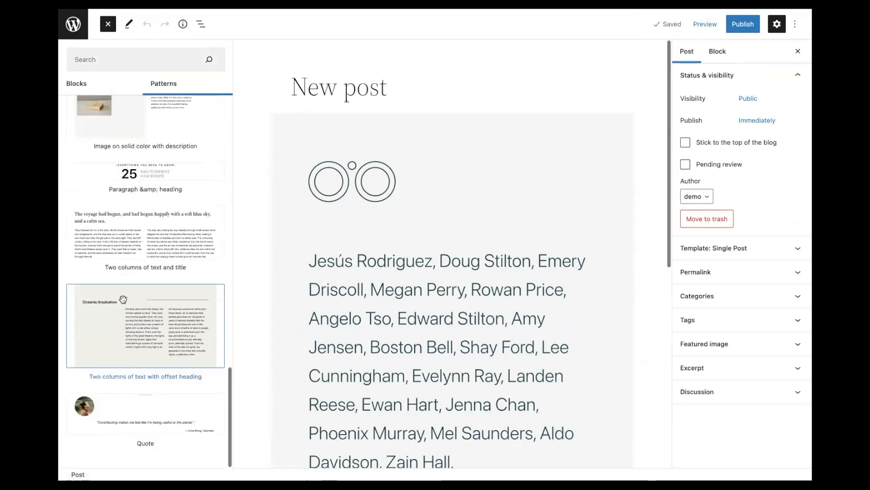
click(157, 178)
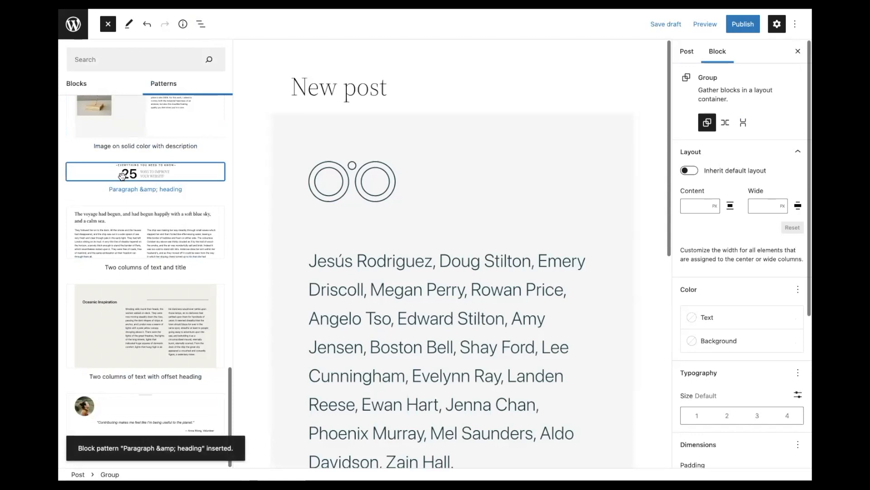
click(108, 25)
scroll(334, 290, down, 7)
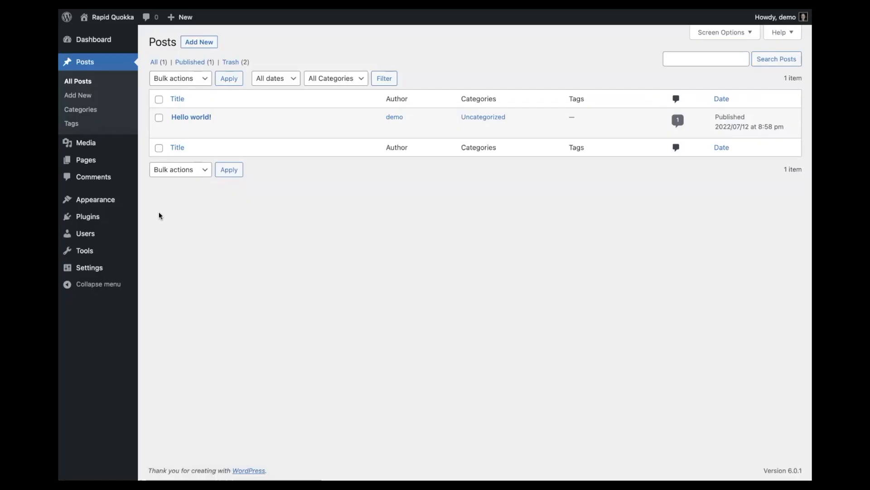
Open the site editor's full template list and add a new Category template
mouse_move(128, 203)
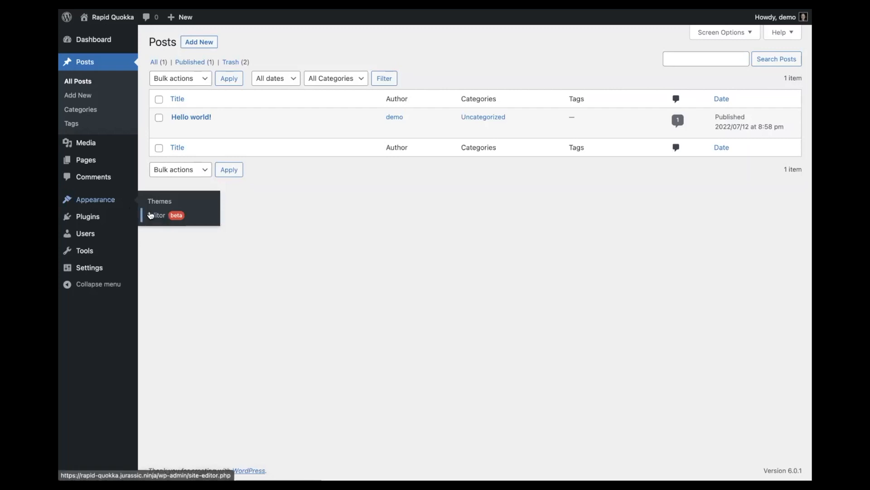
click(151, 216)
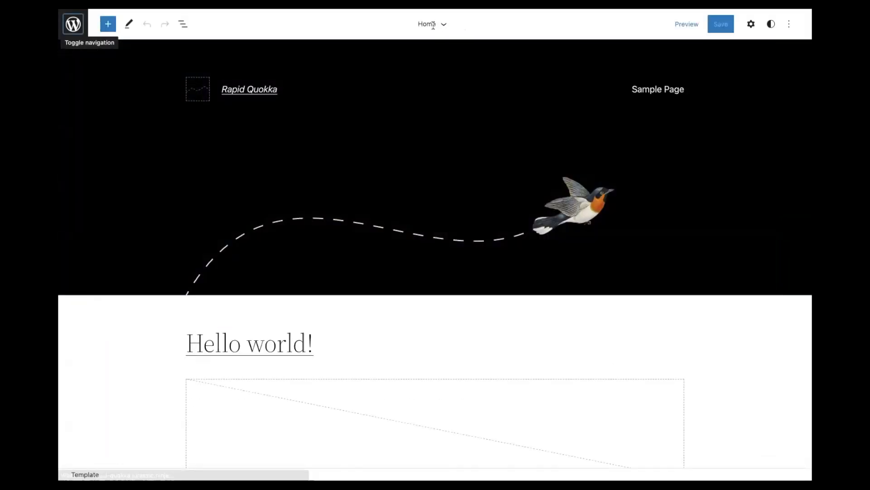
click(433, 24)
click(444, 167)
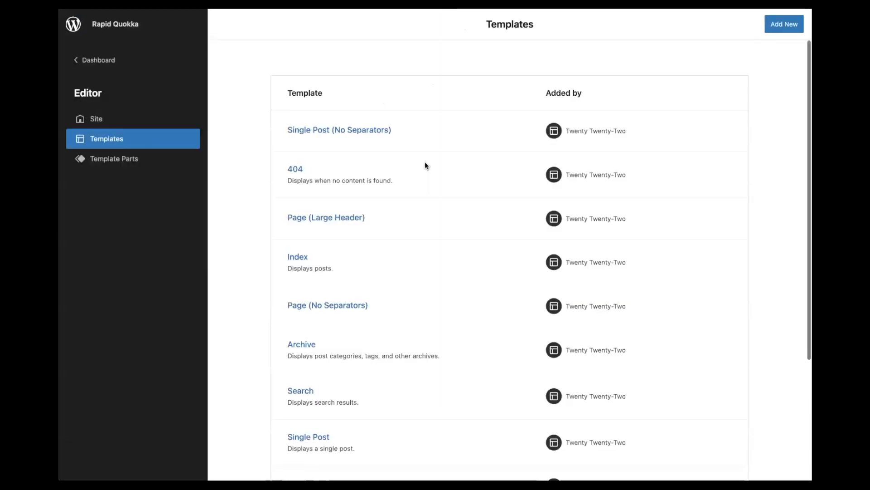
click(773, 24)
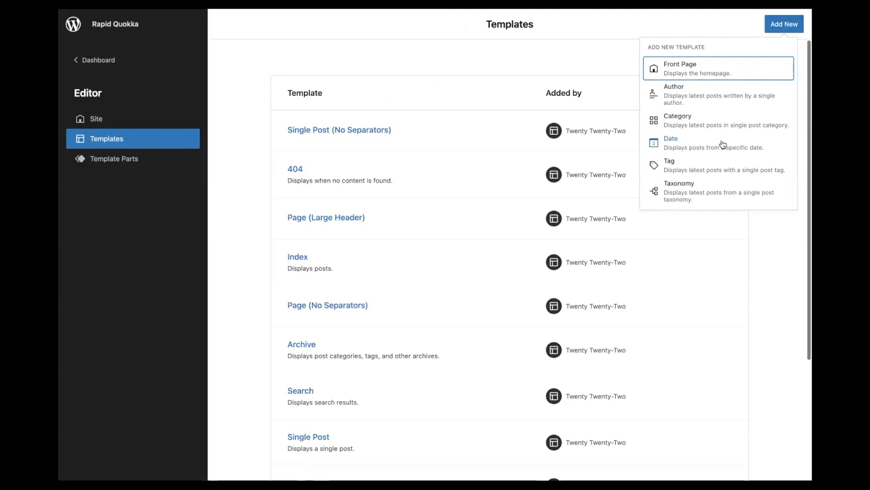
click(714, 125)
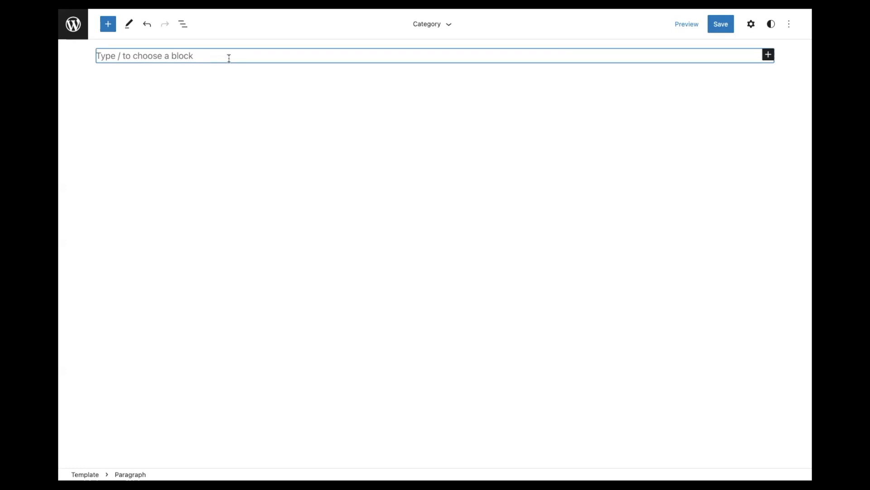
Insert a Header block in the Category template and fill it with the "Large header with dark background" pattern
text(/header)
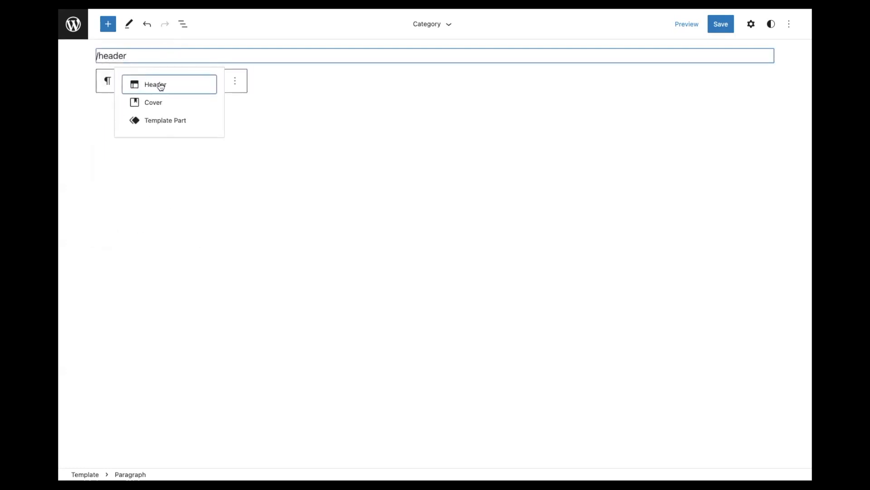
click(161, 87)
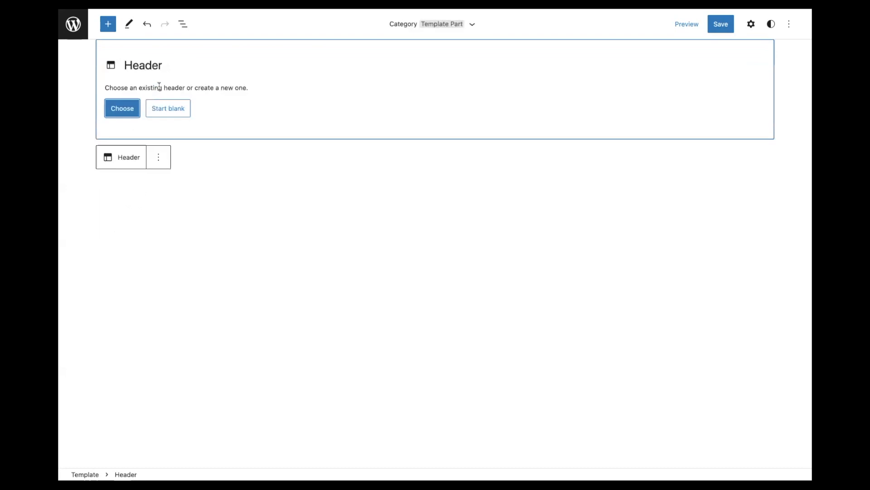
click(131, 109)
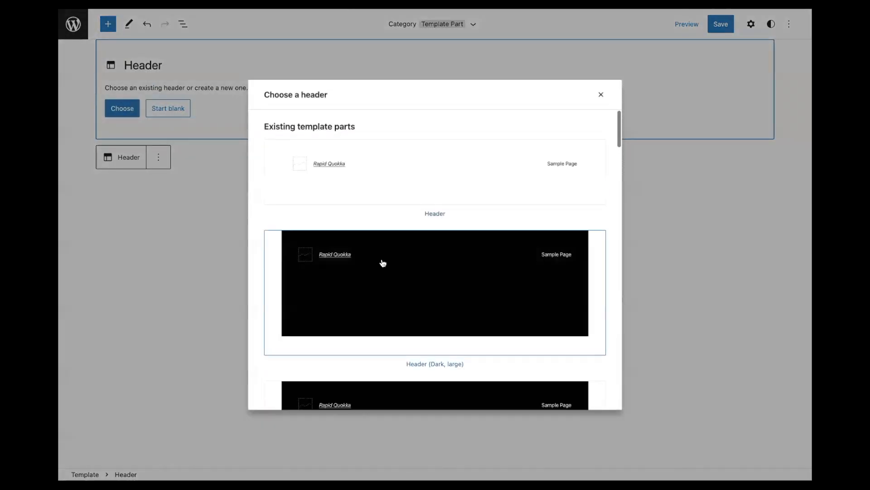
scroll(382, 260, down, 4)
scroll(382, 261, down, 4)
scroll(384, 305, down, 2)
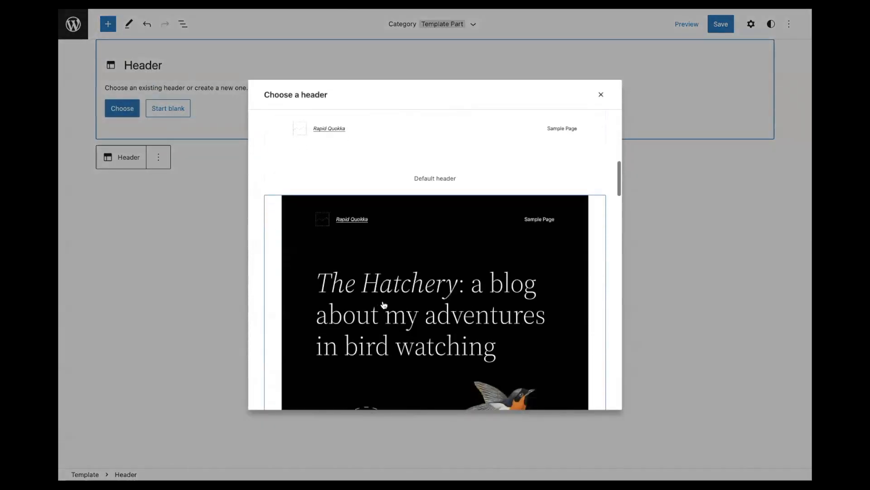
click(411, 229)
Add a Footer block after the header and fill it with the "Default footer" pattern
scroll(411, 229, down, 6)
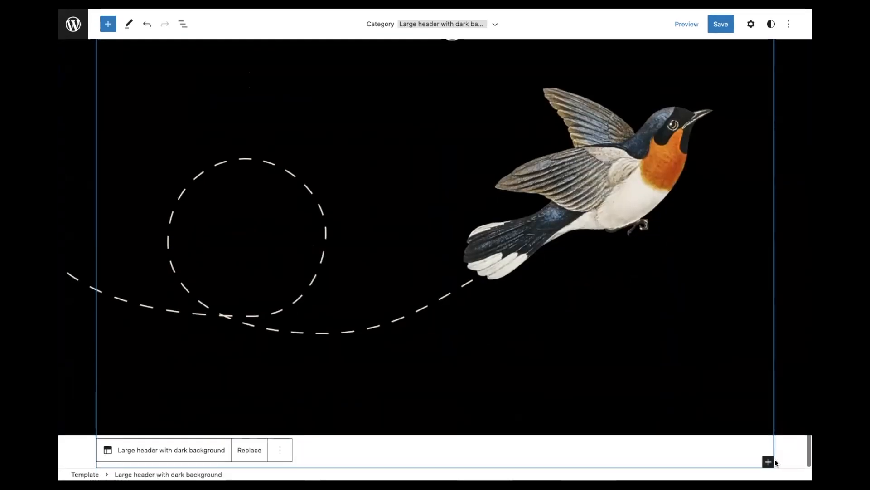
click(281, 450)
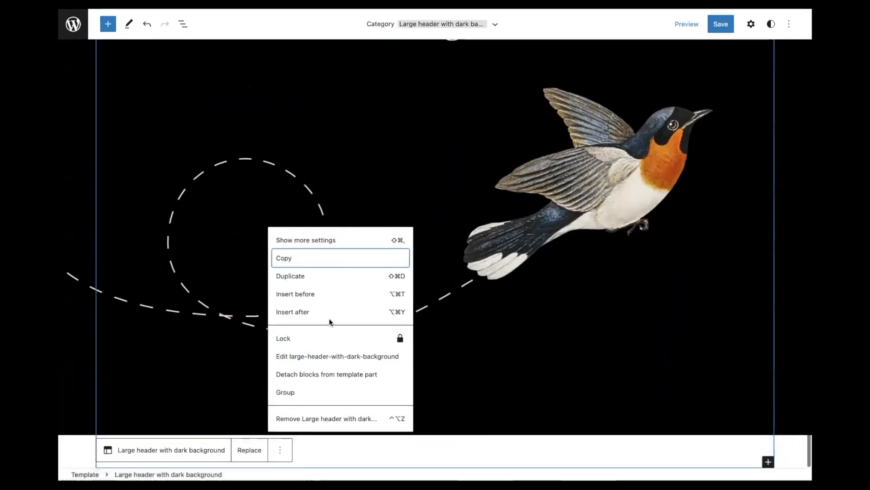
click(330, 322)
text(/footer)
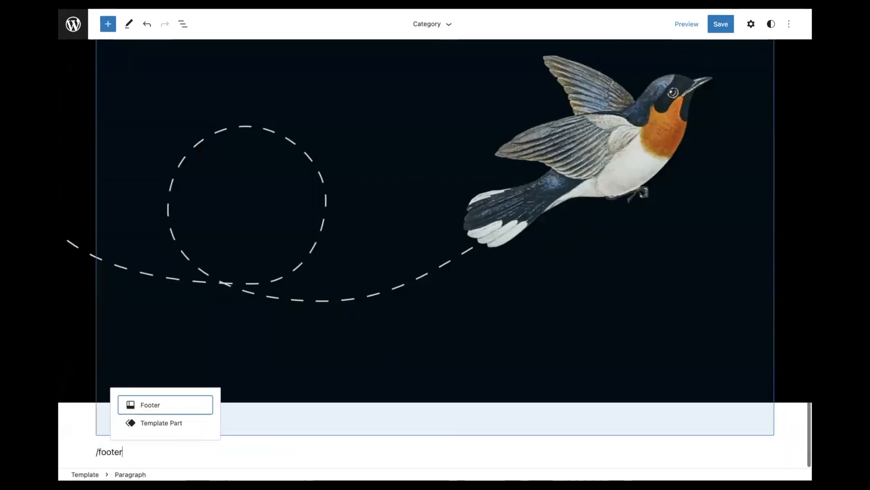
key(Return)
click(119, 436)
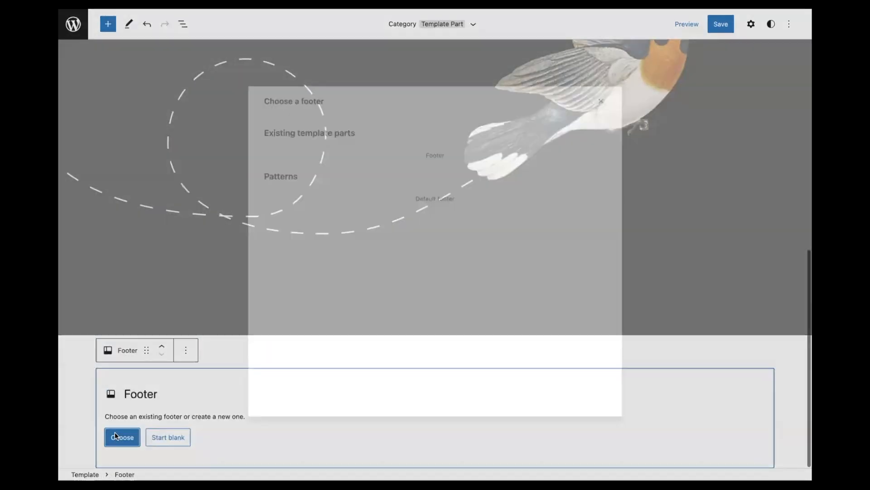
click(304, 227)
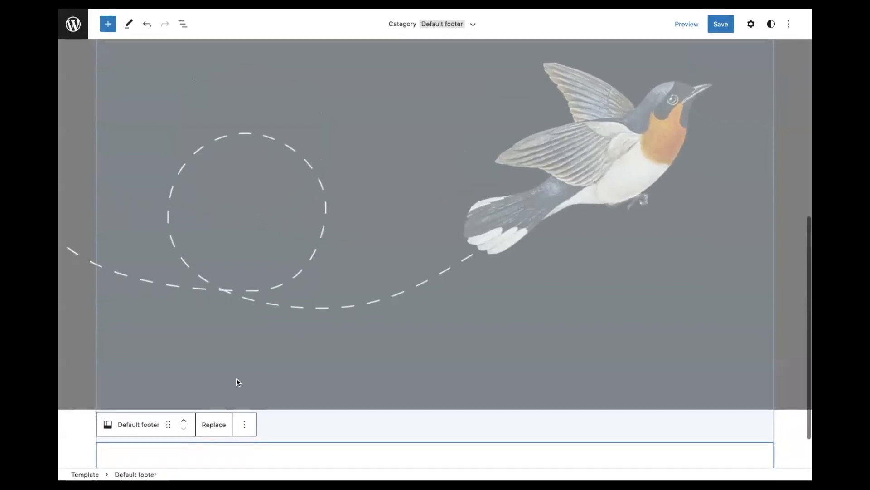
Add an empty block before the Default footer in the Category template and insert the featured "Subscribe callout" pattern there
click(245, 372)
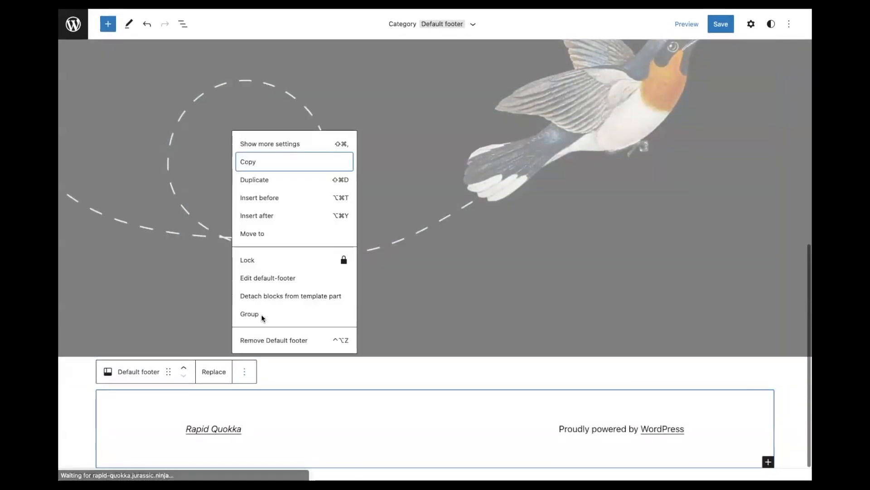
click(286, 198)
click(108, 24)
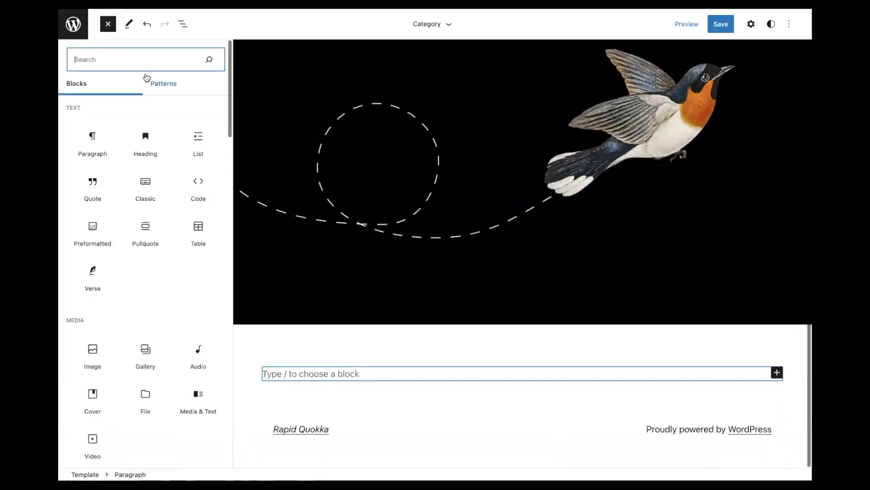
click(149, 82)
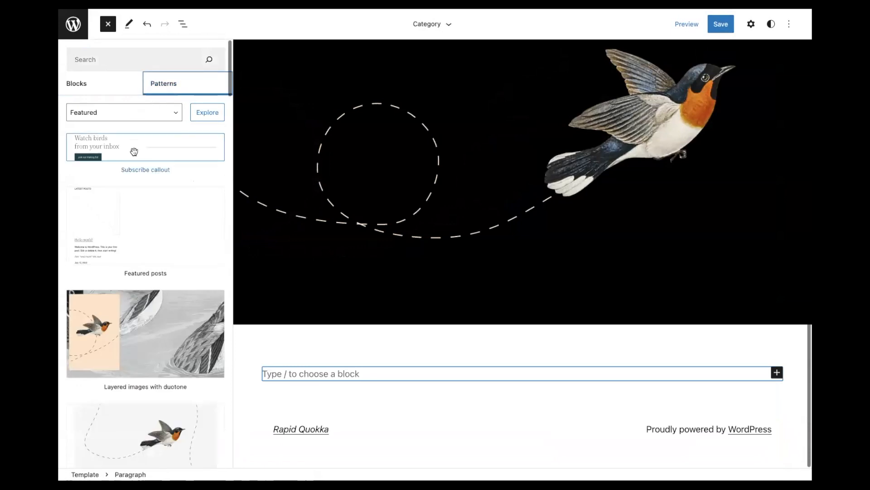
click(134, 152)
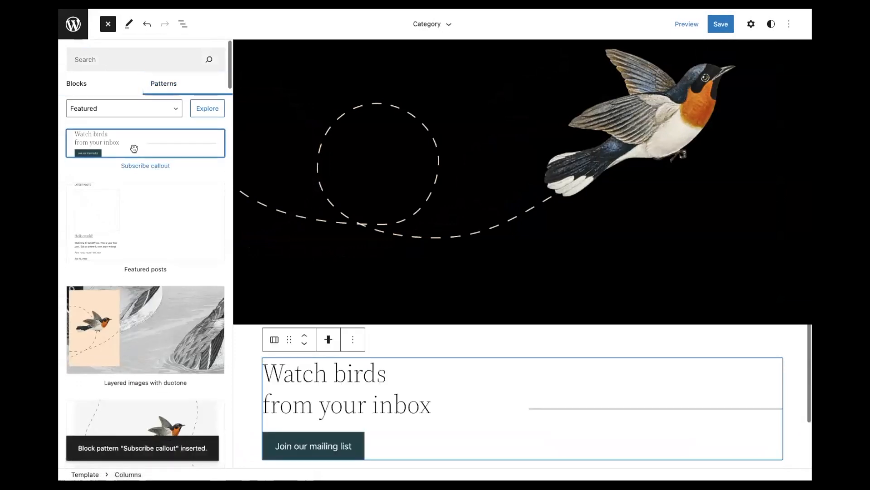
Insert the "Simple blog posts" pattern from the Query category below the subscribe callout
click(146, 112)
click(129, 142)
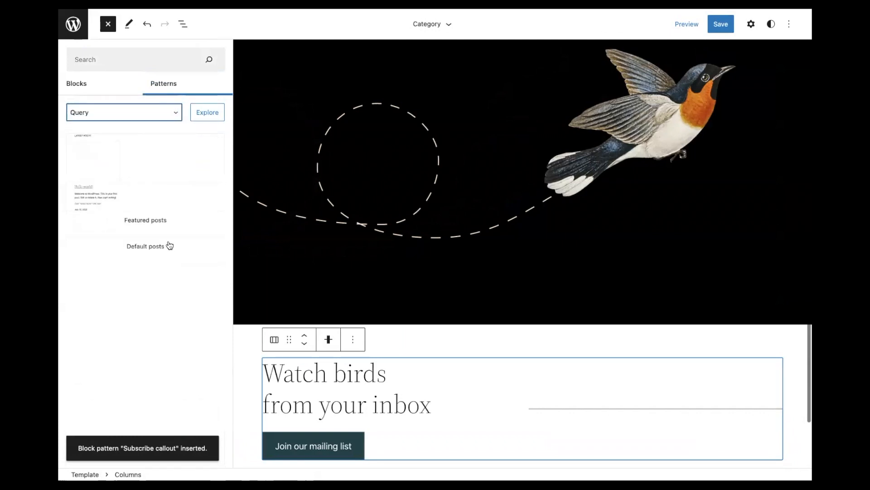
scroll(168, 244, down, 3)
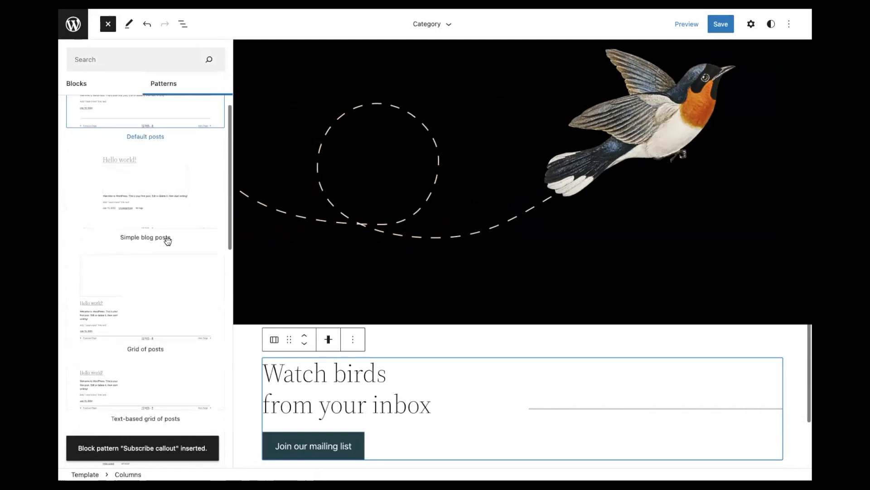
click(175, 217)
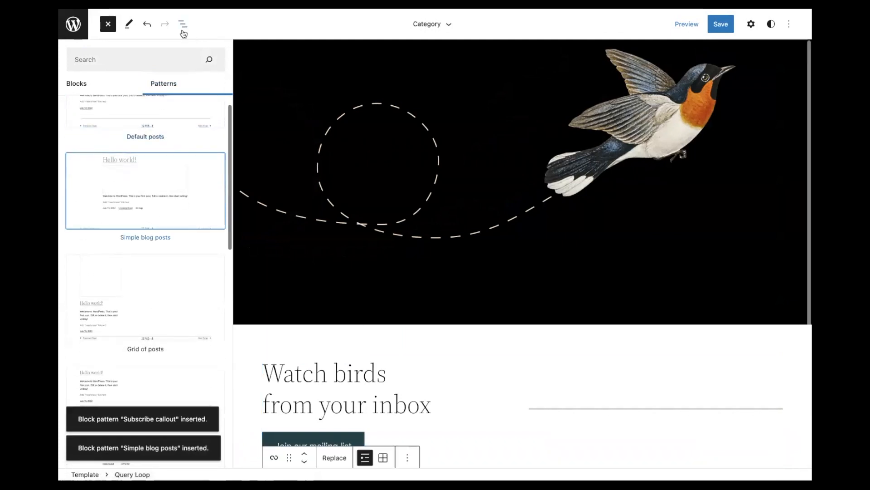
click(112, 29)
Review the whole Category template, from the large dark header through the callout and post list to the footer
scroll(377, 220, down, 10)
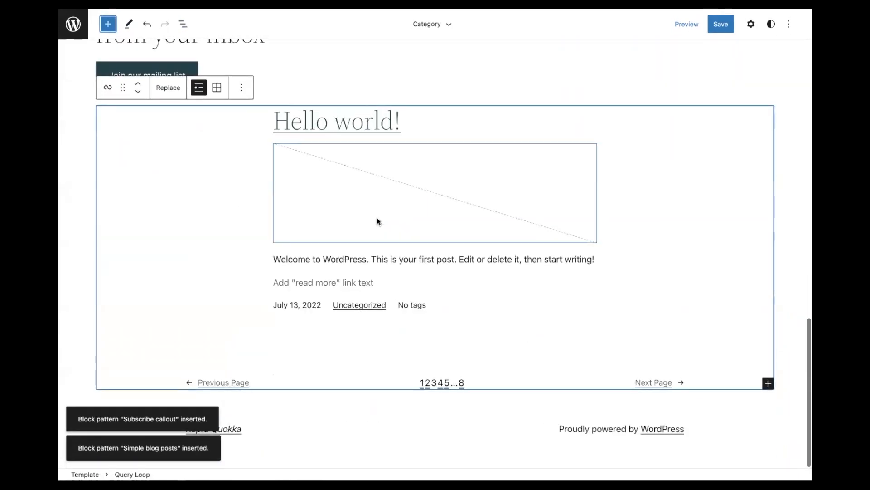
scroll(378, 221, up, 15)
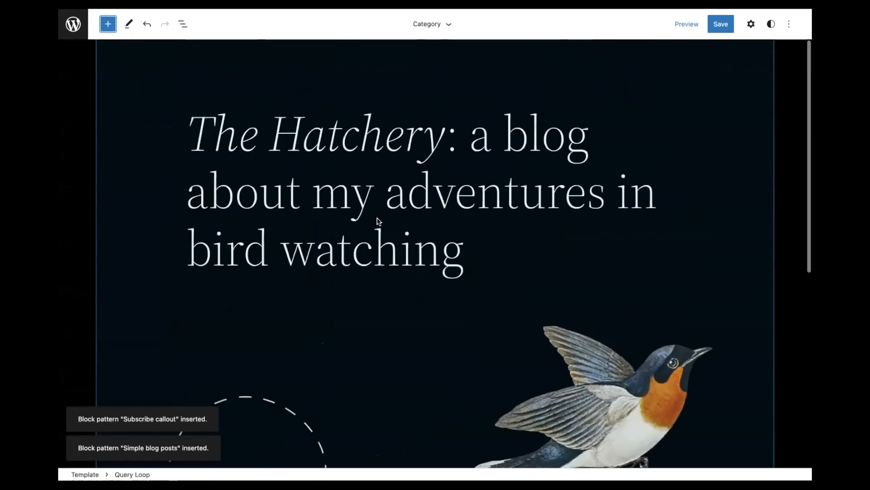
scroll(379, 222, up, 2)
click(796, 189)
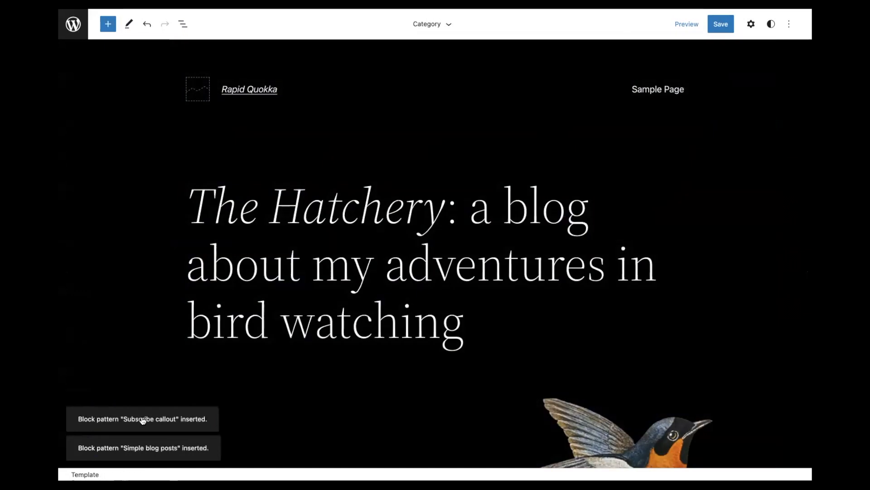
scroll(104, 336, down, 8)
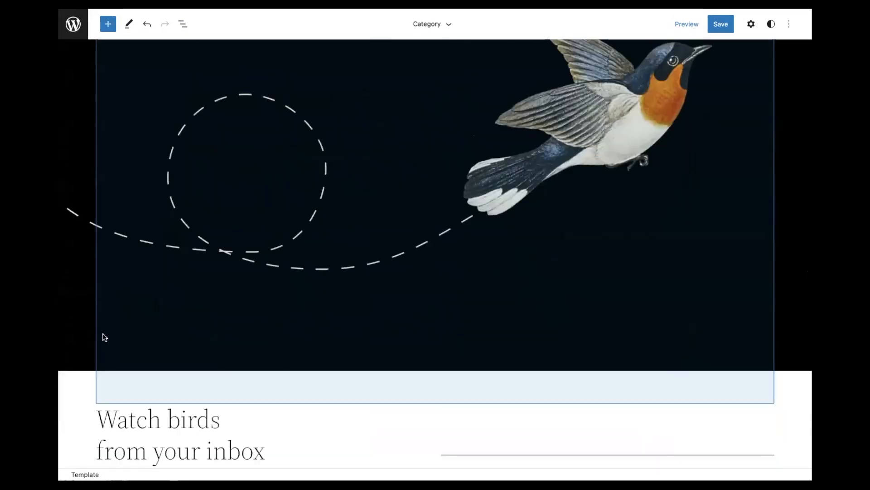
scroll(104, 337, down, 10)
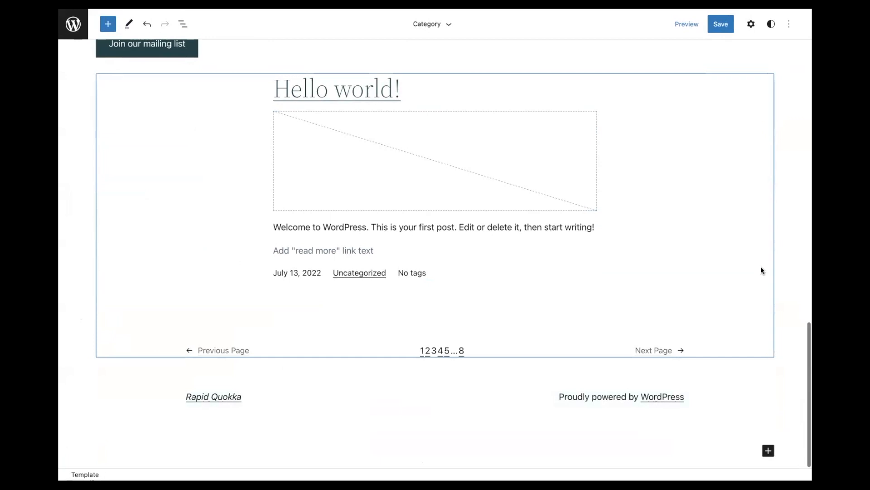
scroll(761, 268, up, 5)
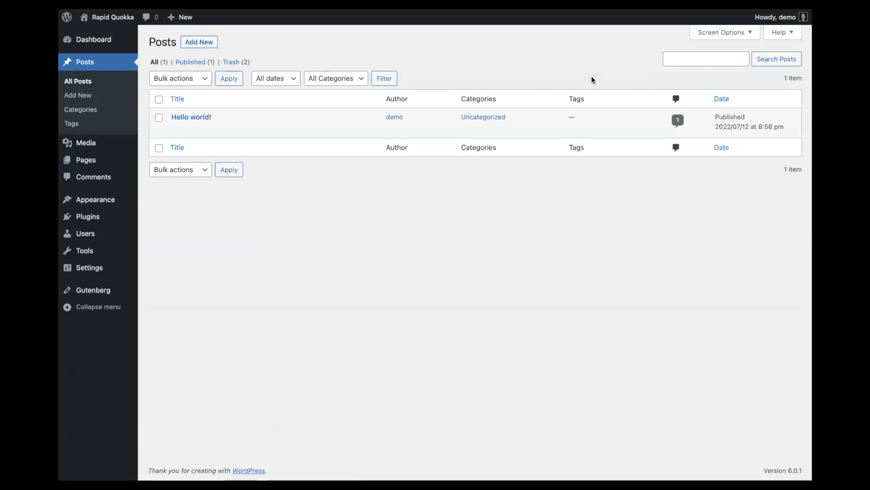
Start a new post from the site's Posts list
click(189, 43)
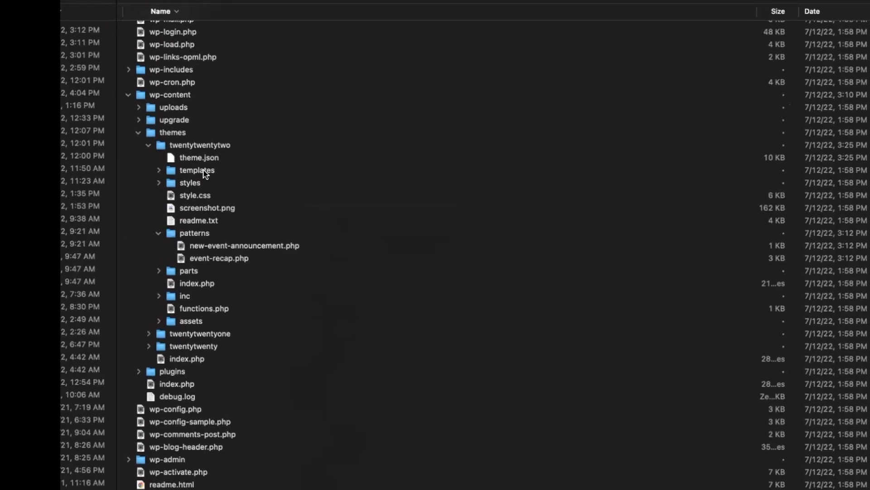
Look over new-event-announcement.php and event-recap.php in the twentytwentytwo theme's patterns folder
click(197, 236)
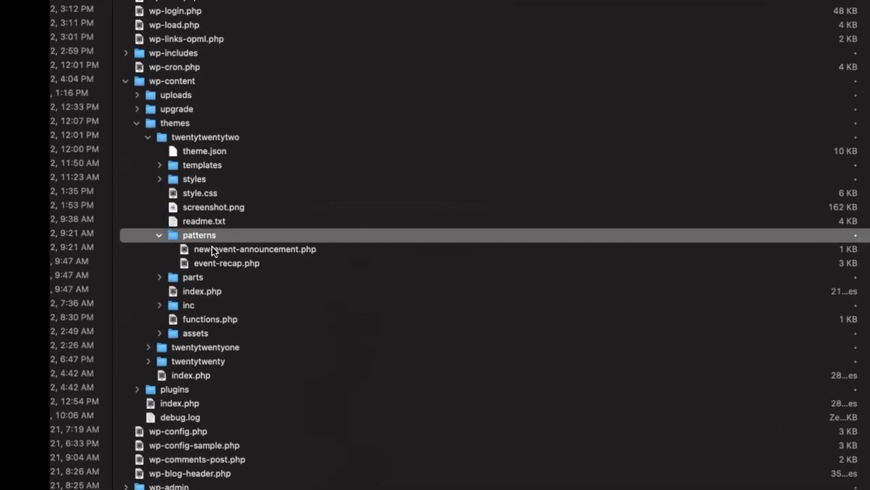
click(209, 245)
click(232, 266)
click(233, 252)
click(236, 264)
click(249, 258)
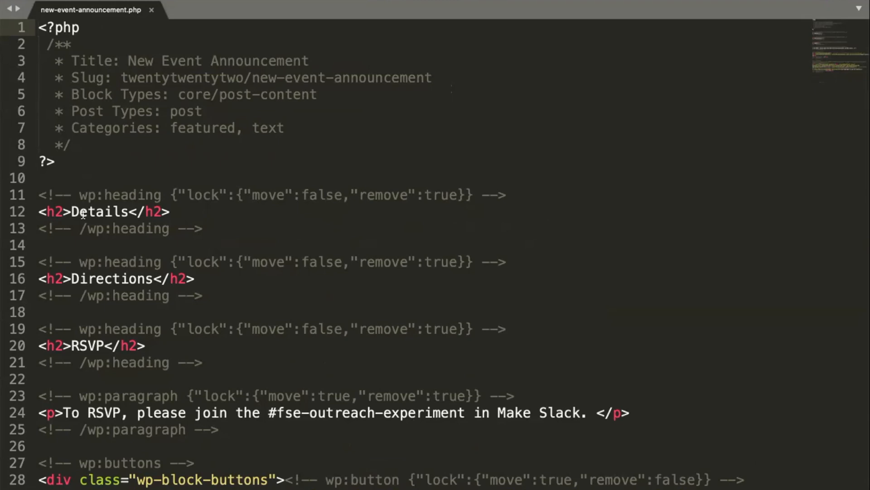
Read through the block markup in new-event-announcement.php, focusing on the lock attribute of the Details heading
scroll(385, 305, down, 5)
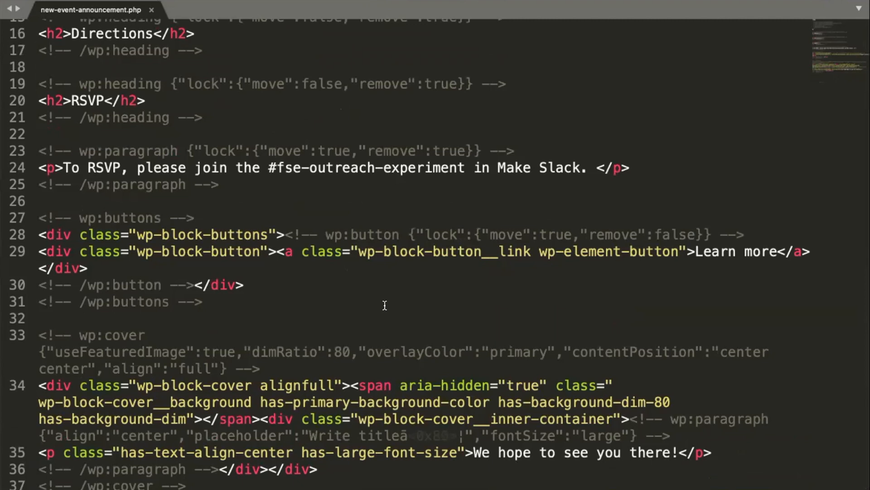
scroll(384, 305, up, 4)
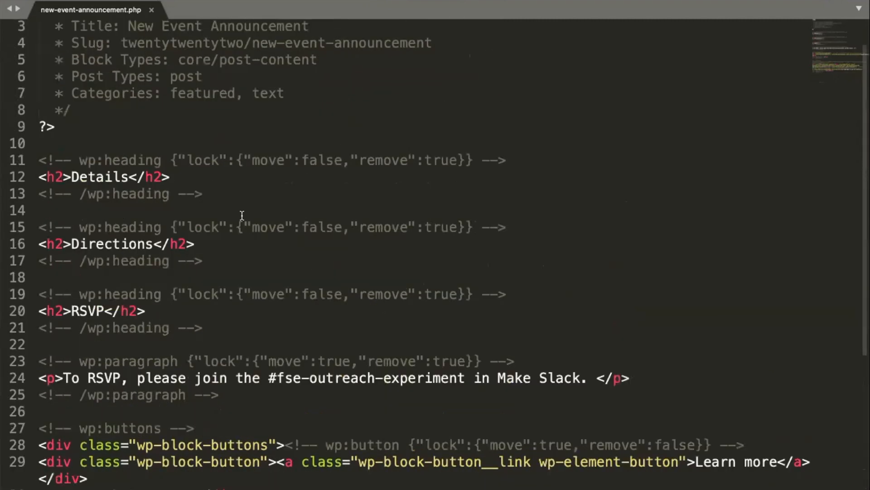
scroll(242, 215, up, 1)
drag(179, 174, 228, 174)
click(294, 173)
drag(322, 175, 346, 178)
Try setting the Details heading's "move" lock value to true on line 11 and restore it to false
click(347, 177)
key(Left)
key(BackSpace)
key(BackSpace)
key(BackSpace)
key(BackSpace)
key(BackSpace)
text(true)
key(BackSpace)
key(BackSpace)
key(BackSpace)
key(BackSpace)
text(false)
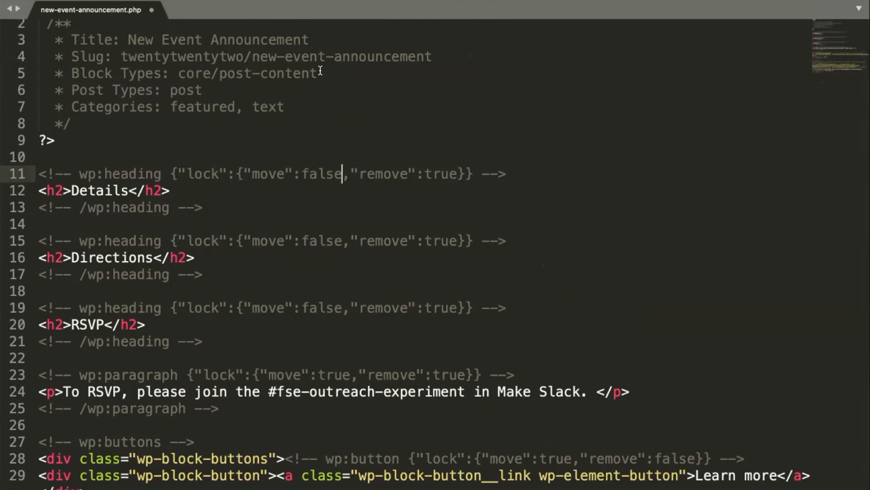
Examine the Block Types and Post Types lines in the pattern file's header comment
drag(334, 71, 71, 73)
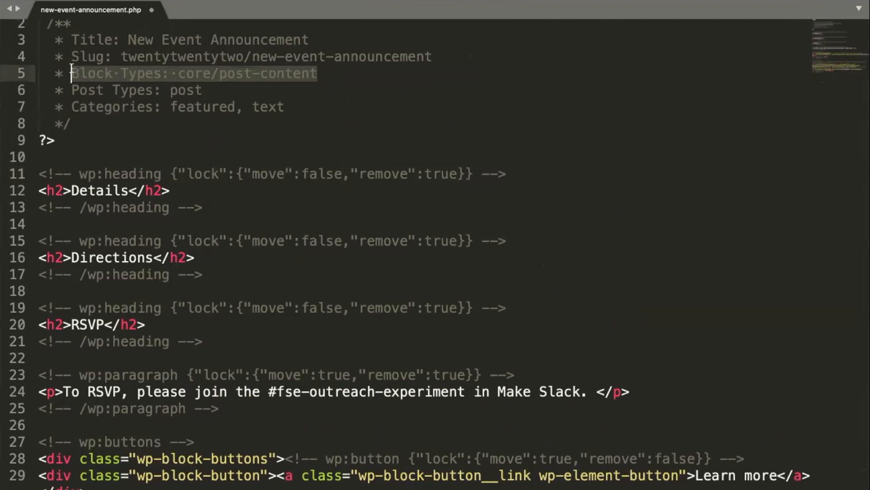
click(260, 69)
drag(336, 69, 244, 74)
click(324, 78)
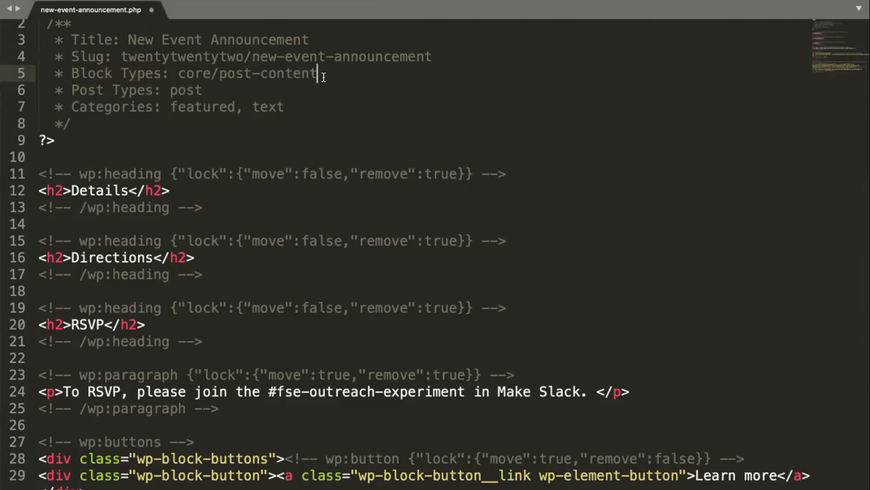
drag(224, 92, 73, 93)
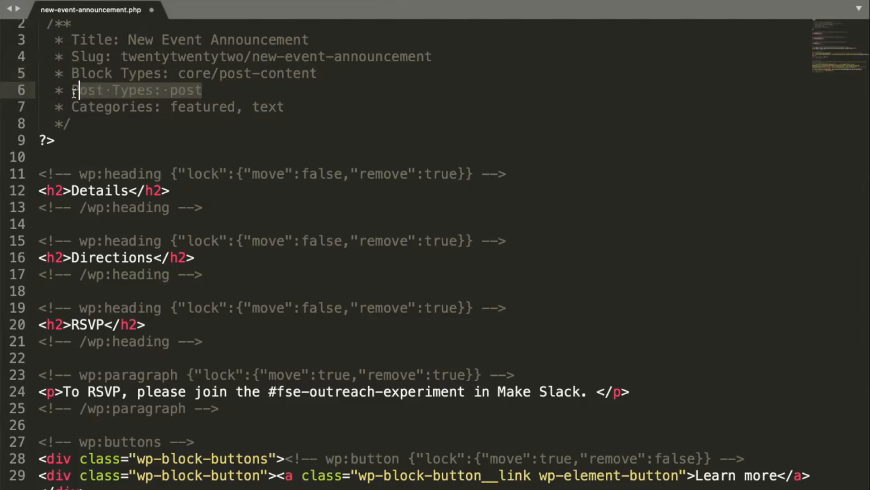
click(225, 70)
Try adding ", books" to the Post Types line after "post" and remove it again
click(212, 88)
text(, books)
key(BackSpace)
key(BackSpace)
key(BackSpace)
key(BackSpace)
key(BackSpace)
key(BackSpace)
key(BackSpace)
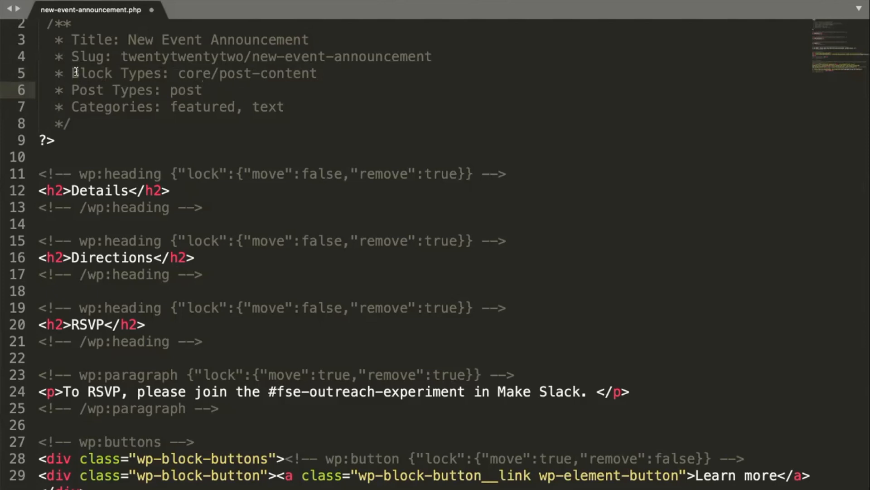
Inspect the core/post-content value on the Block Types line and look through the rest of the pattern markup
drag(318, 74, 177, 72)
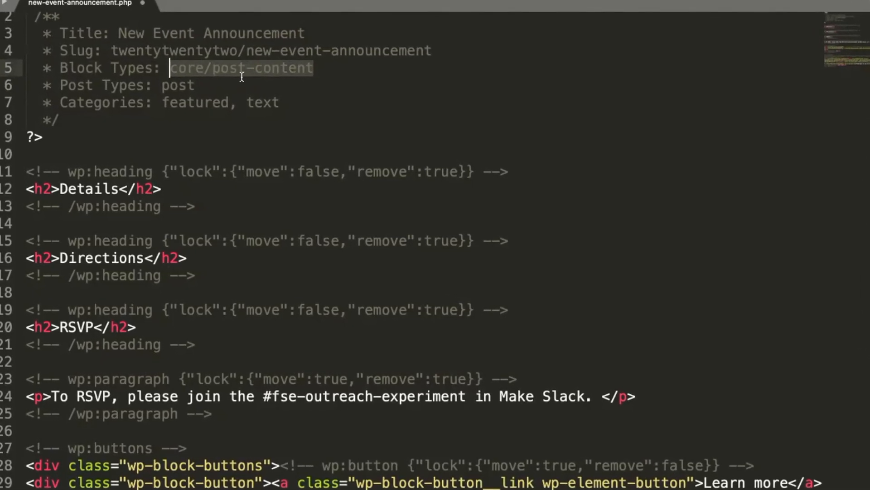
click(241, 77)
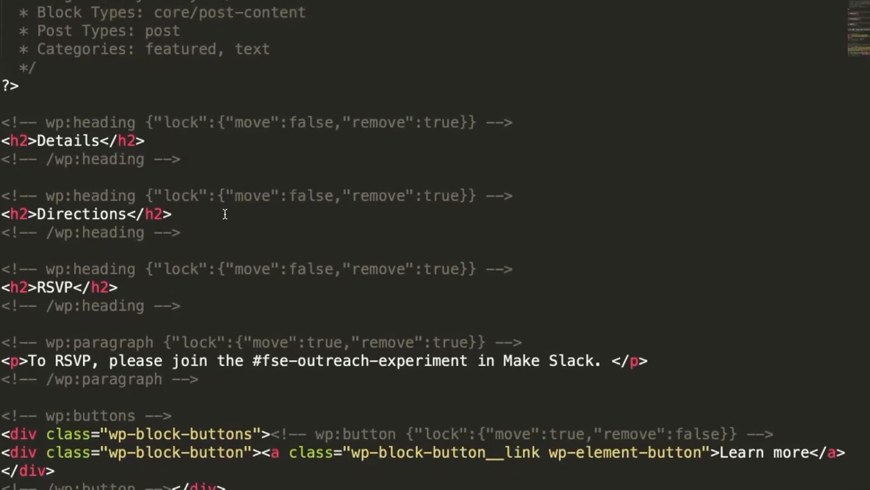
scroll(225, 214, down, 4)
scroll(226, 221, up, 5)
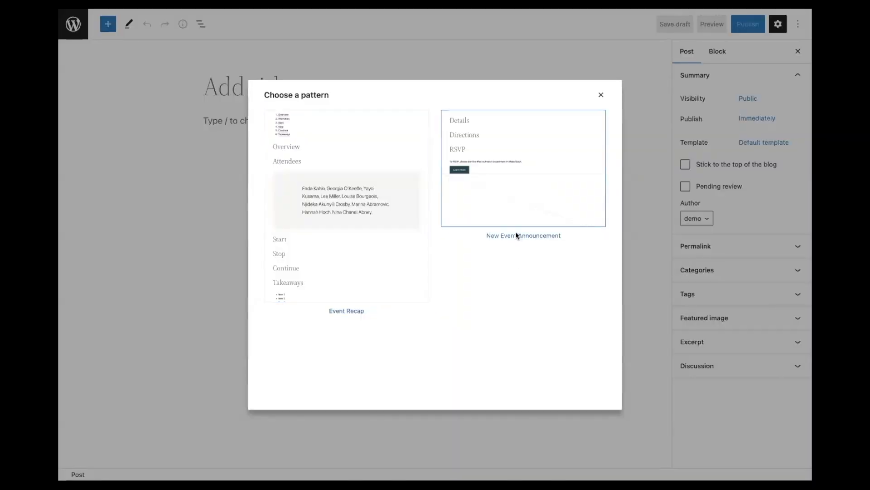
Fill the new post with the New Event Announcement pattern
click(513, 193)
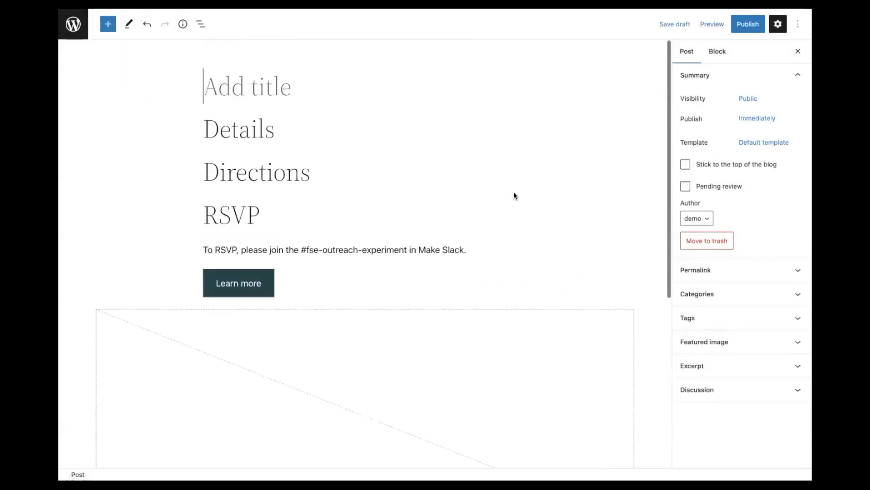
Select the Details heading and check in the post's block list which blocks are locked
click(266, 133)
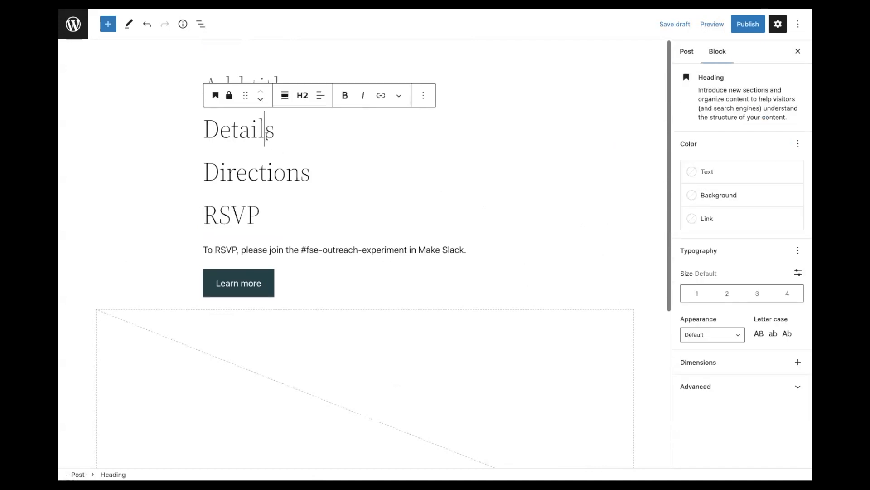
click(200, 28)
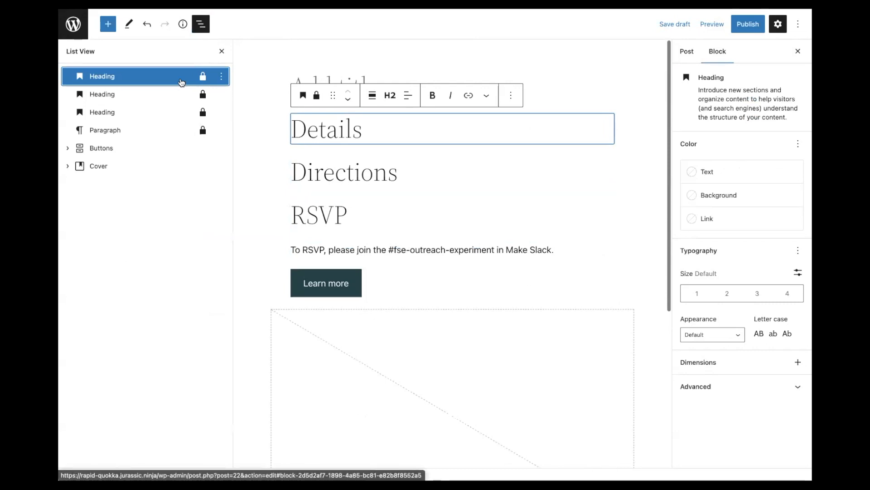
click(224, 51)
View the lock options of the Details and Directions headings without changing them
click(231, 96)
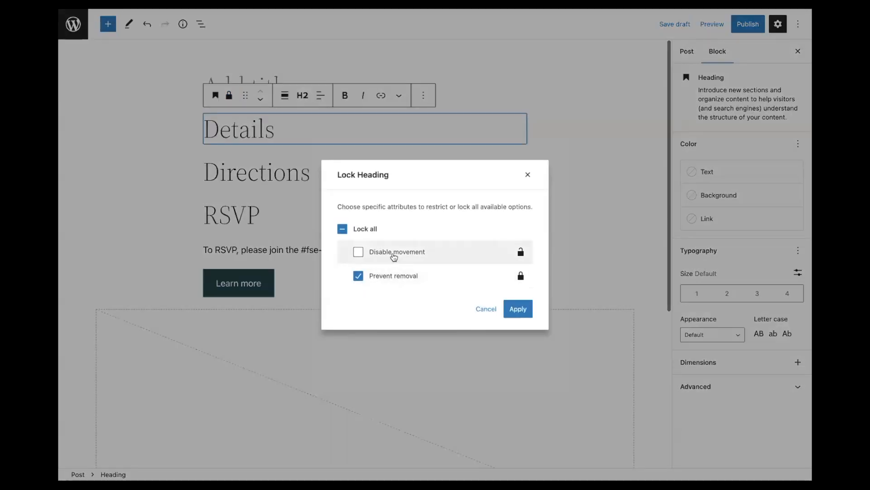
click(528, 176)
click(248, 170)
click(229, 138)
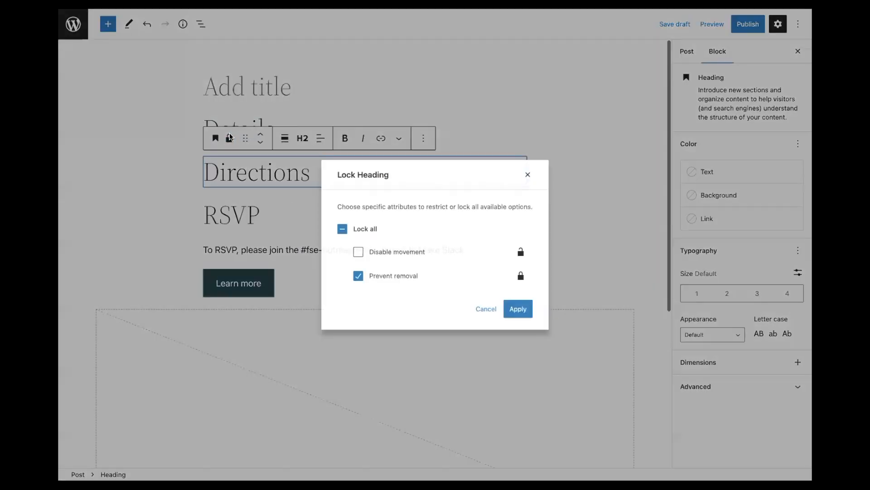
click(528, 175)
Lock the RSVP heading completely by also disabling its movement
click(235, 222)
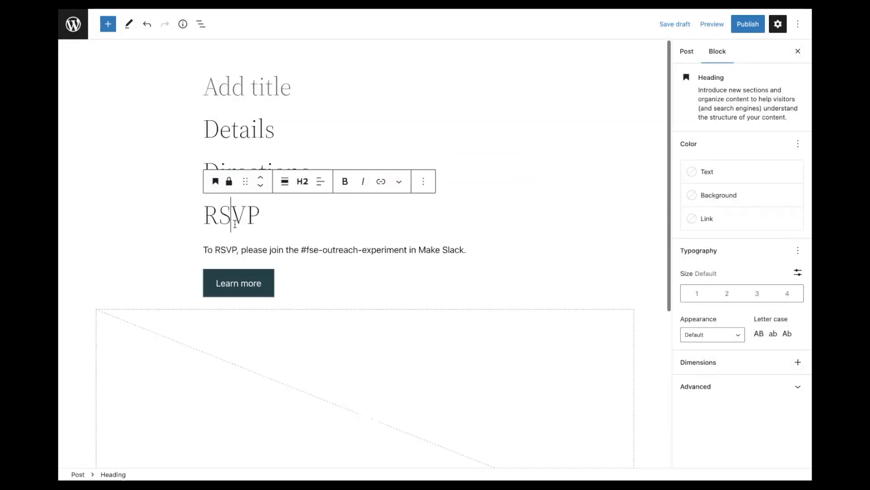
click(229, 181)
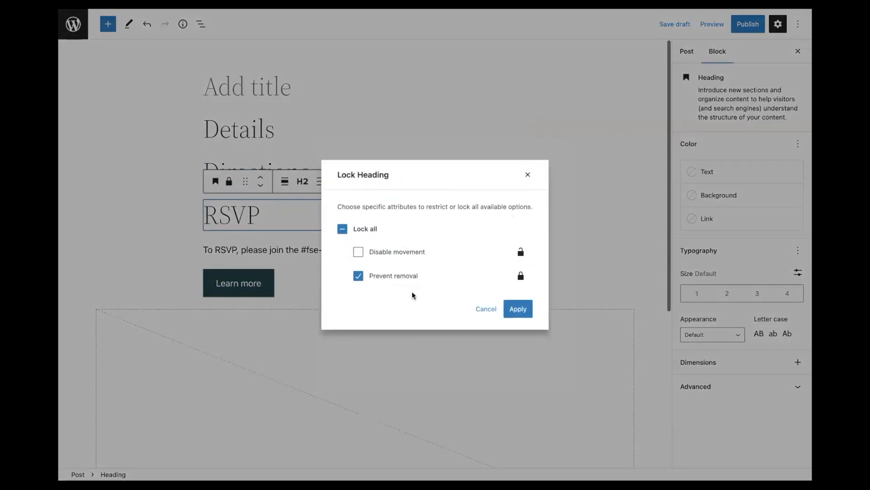
click(403, 253)
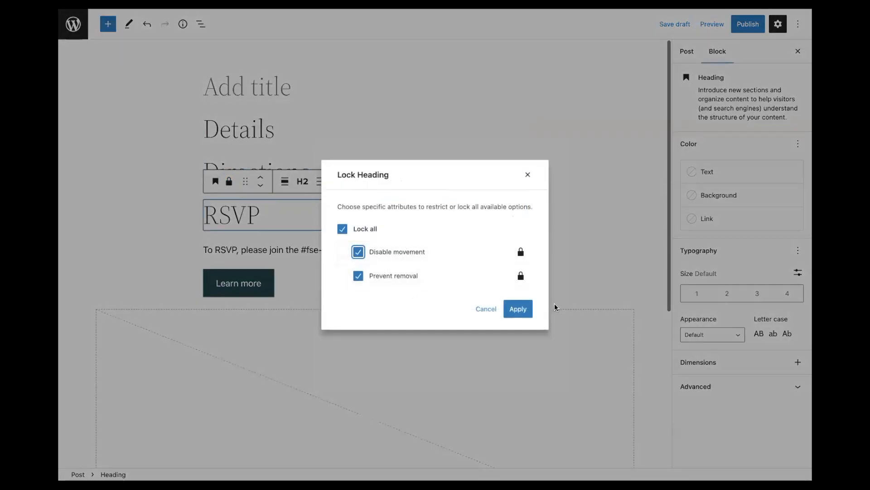
click(518, 309)
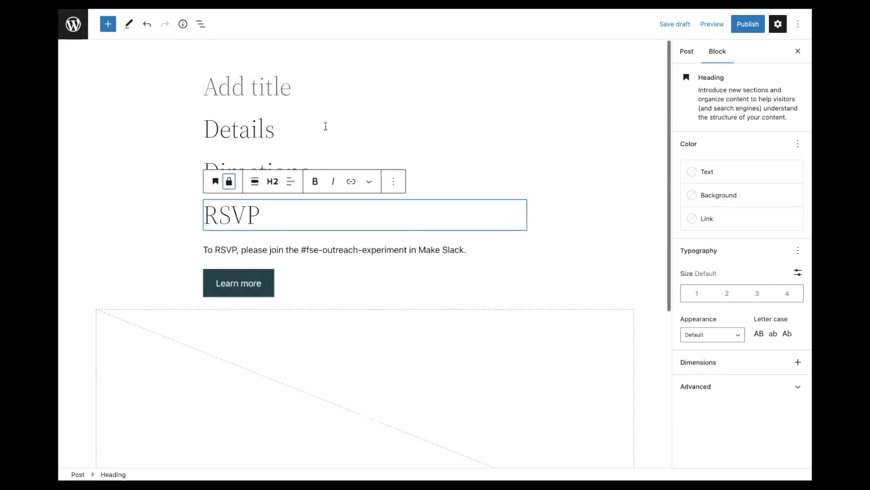
Title the post "New event coming soon!"
click(294, 80)
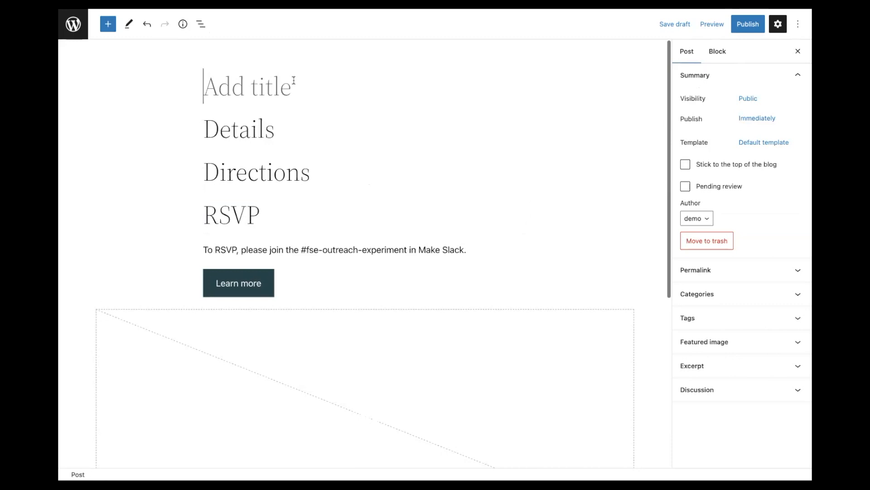
text(New )
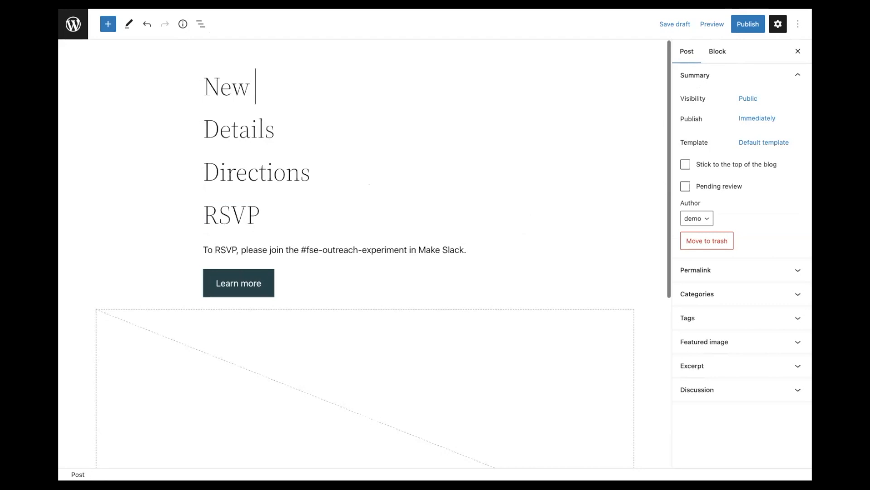
text(event coming soon!)
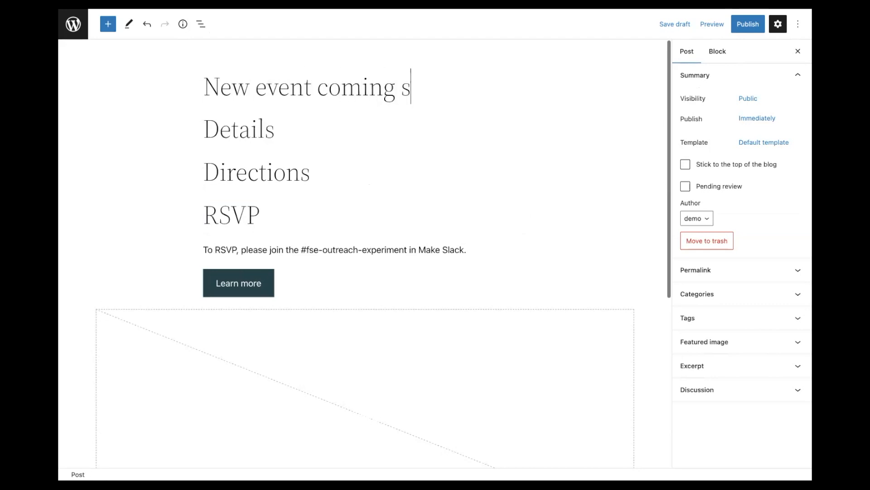
Set the IMG_9467-2.jpg photo from the media library as the post's featured image and review the cover block
scroll(312, 115, down, 3)
click(704, 342)
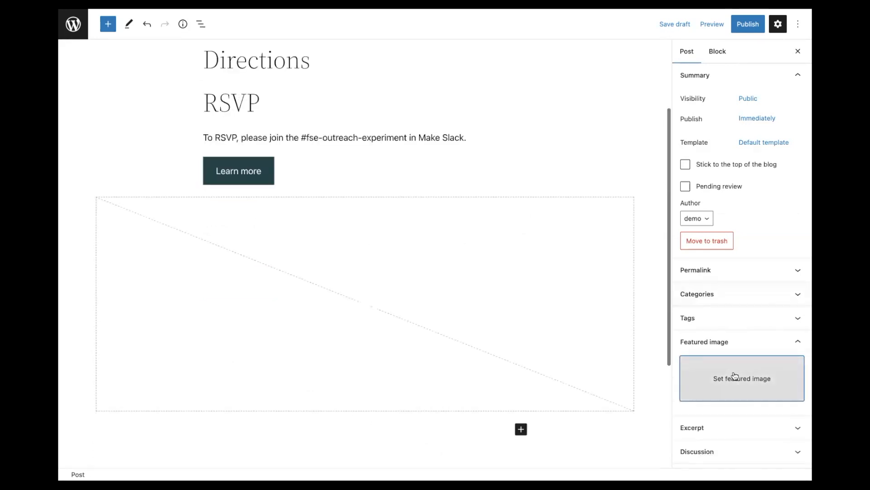
click(735, 377)
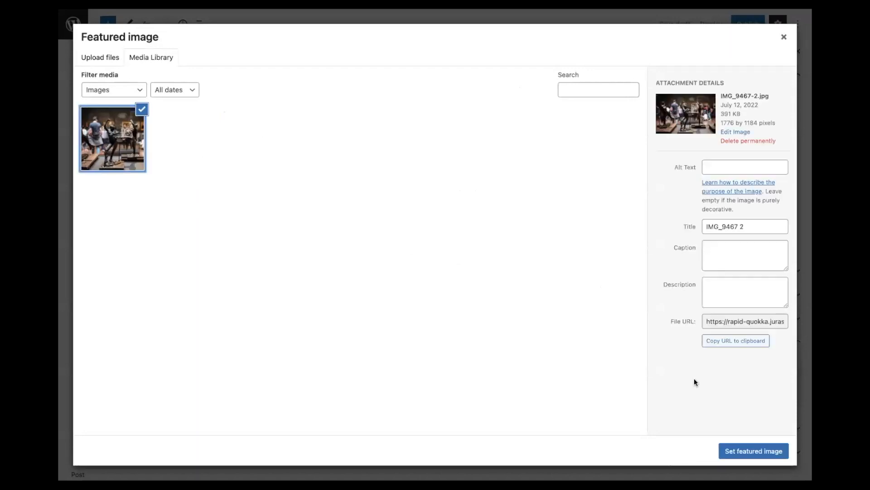
click(731, 445)
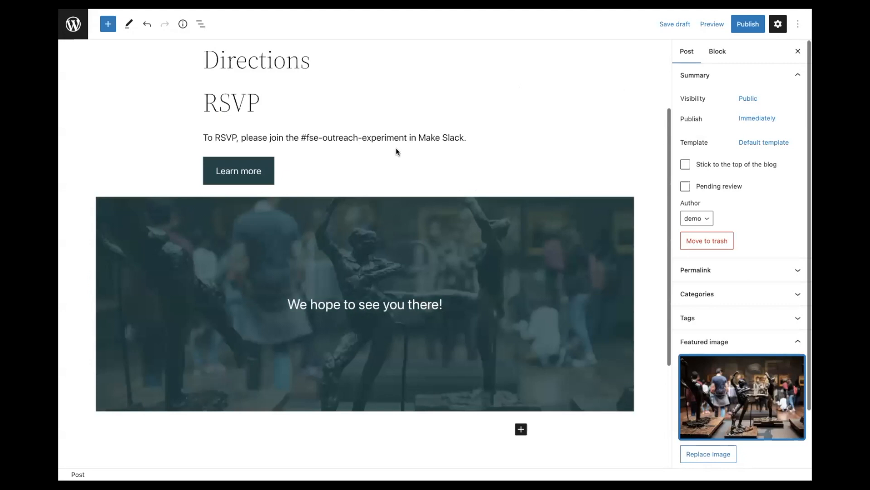
scroll(393, 244, up, 3)
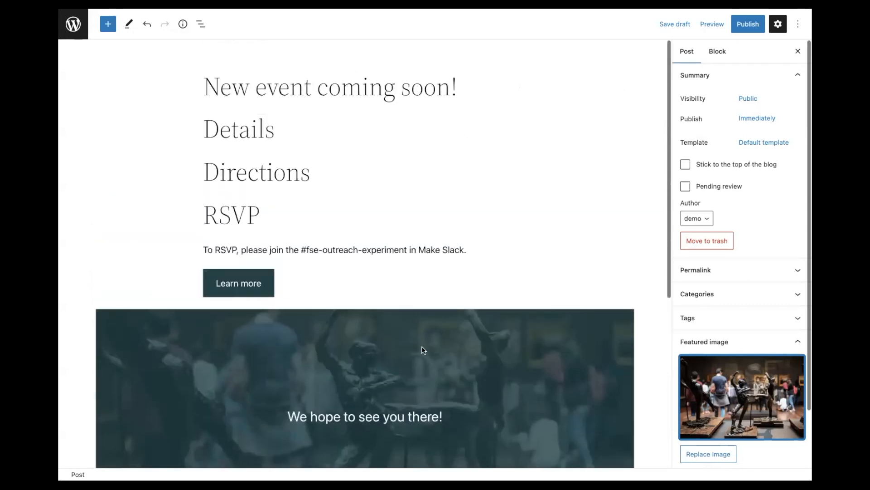
scroll(422, 350, down, 3)
scroll(614, 280, up, 3)
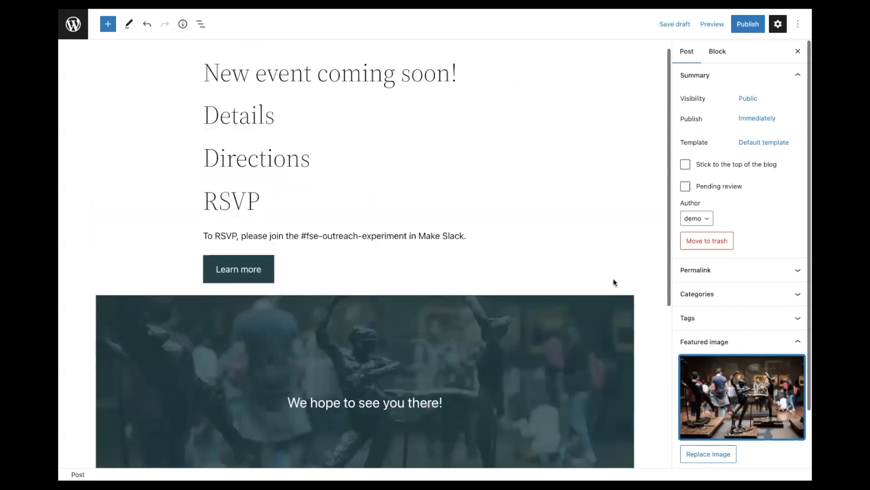
Publish the post and remove its featured image in the editor
click(745, 29)
click(720, 25)
click(795, 24)
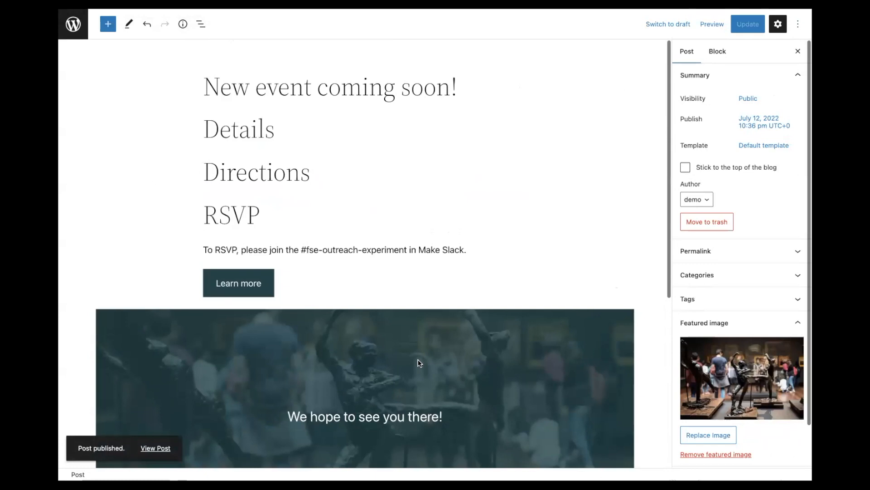
click(685, 454)
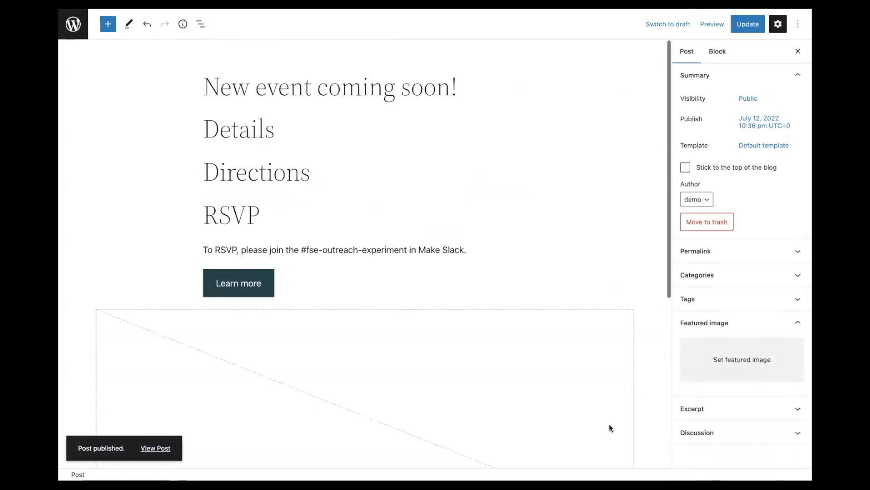
Lock the Details and Directions headings completely by also disabling their movement
click(226, 135)
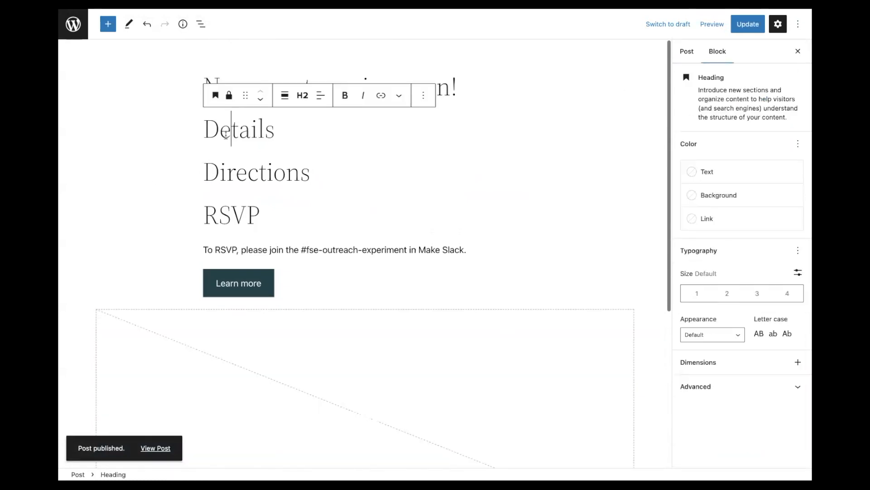
click(229, 95)
click(368, 253)
click(518, 309)
click(276, 182)
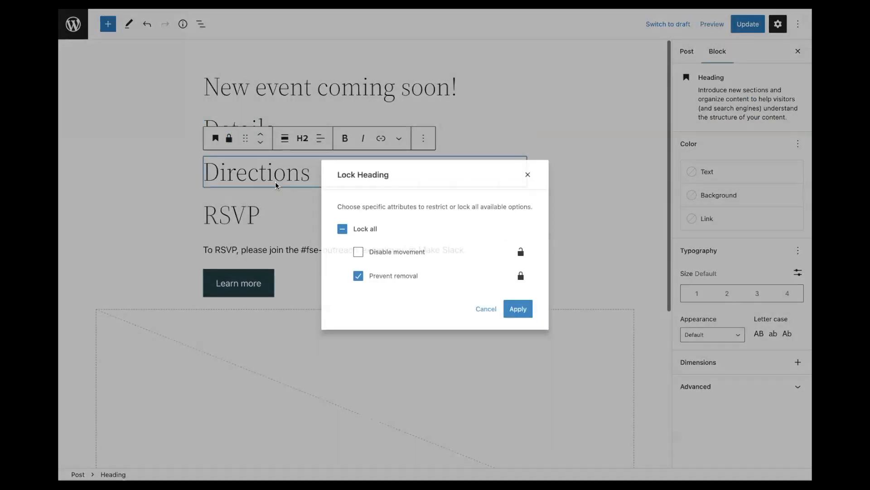
click(358, 252)
click(518, 308)
Check the lock options of the RSVP heading without changing them
click(222, 218)
click(224, 183)
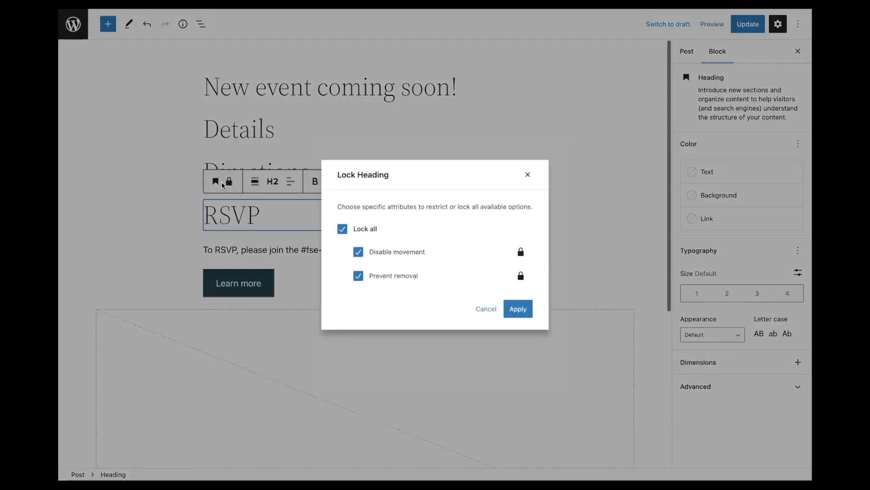
click(232, 236)
Insert an empty List block directly after the Details heading
click(443, 140)
key(Return)
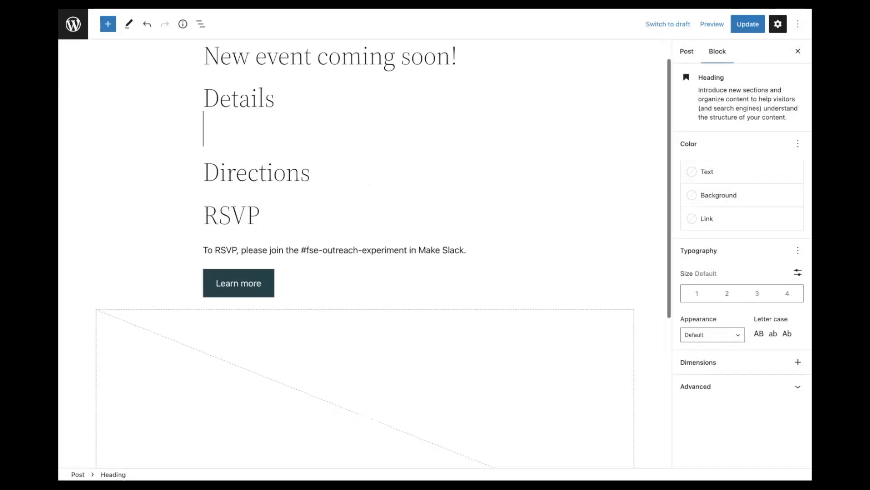
key(BackSpace)
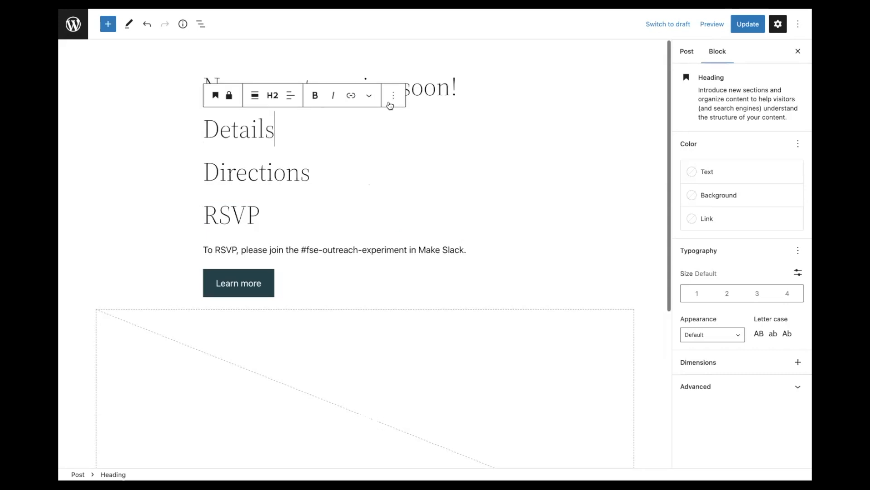
click(393, 95)
click(456, 192)
text(/list)
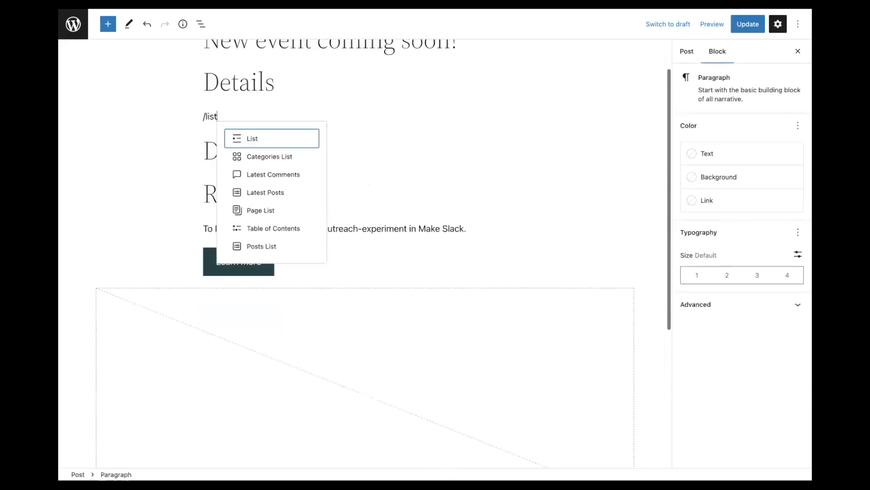
key(Return)
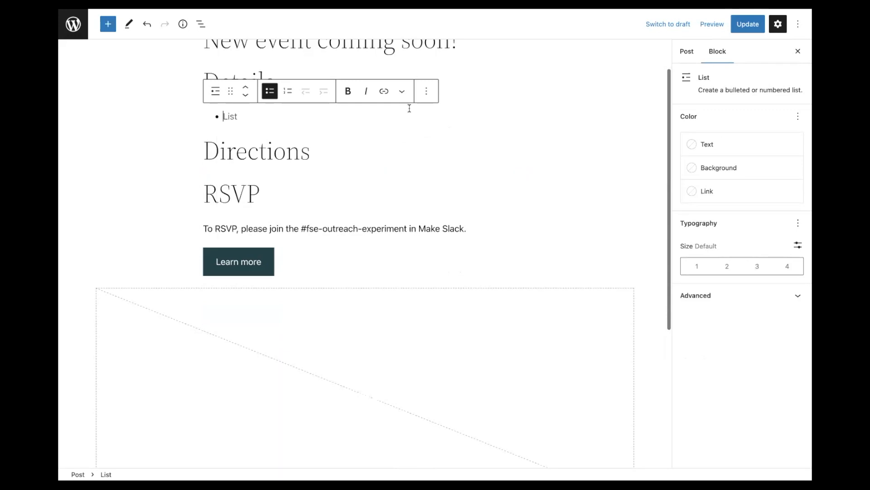
Duplicate the list under Details and move the copy below the Directions heading
click(432, 92)
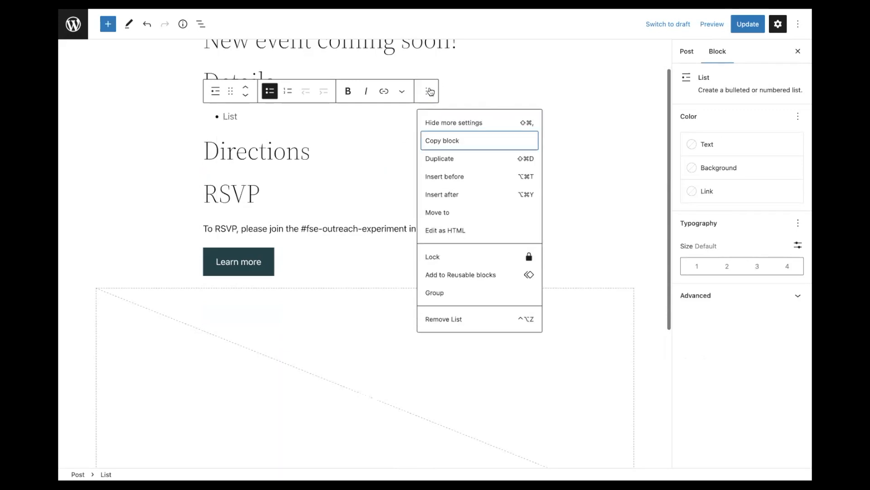
click(431, 158)
scroll(235, 68, down, 2)
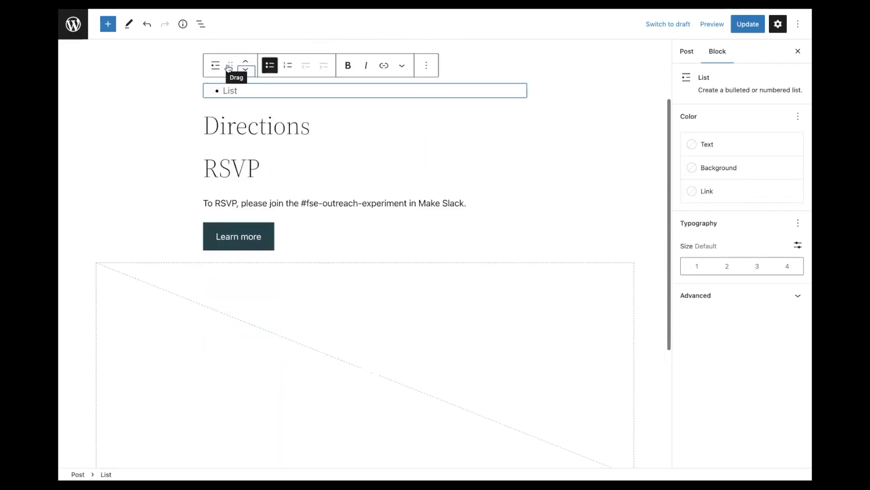
click(249, 70)
click(315, 107)
scroll(315, 107, up, 2)
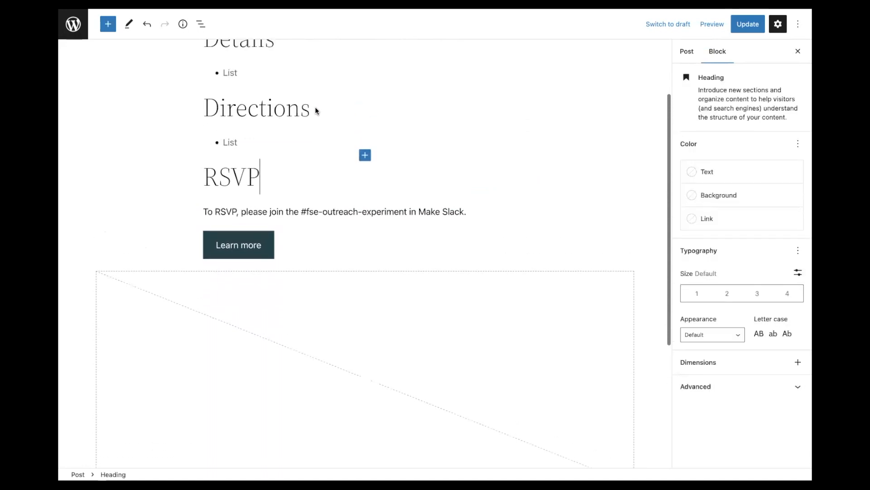
Examine the headings and the two lists one by one to compare locked and movable blocks
click(314, 117)
scroll(313, 118, up, 1)
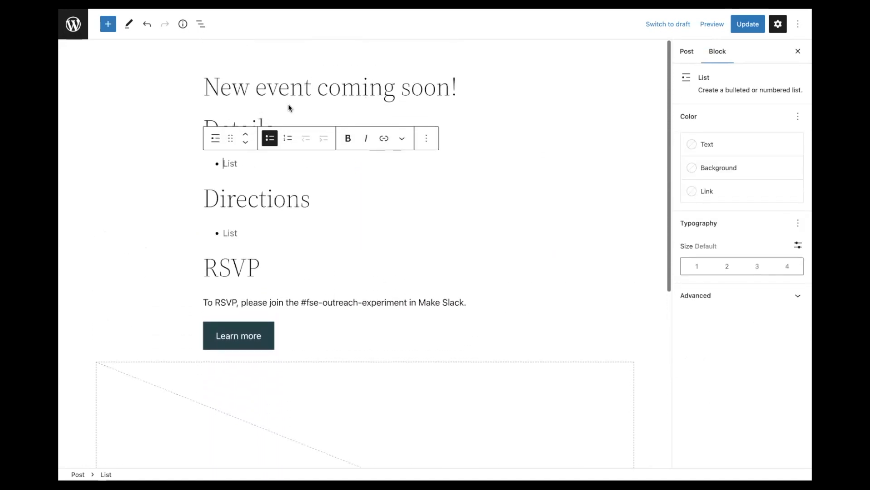
click(304, 91)
click(230, 131)
click(261, 211)
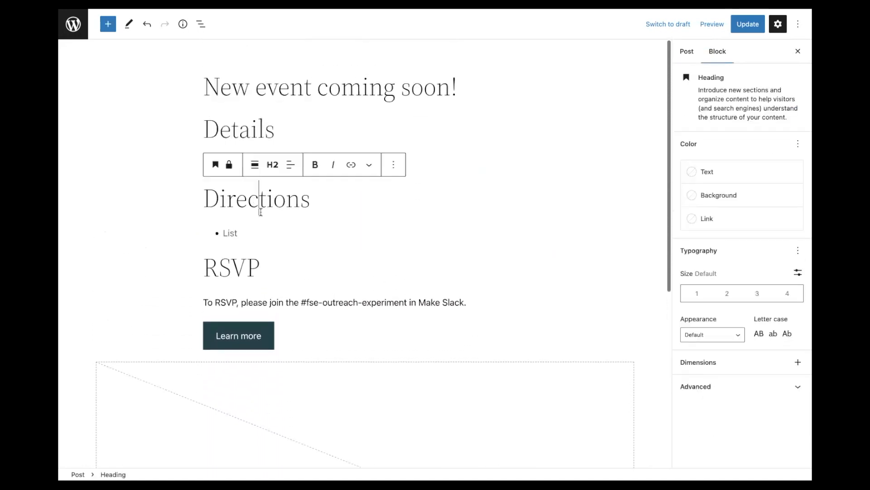
click(262, 272)
click(259, 129)
click(231, 163)
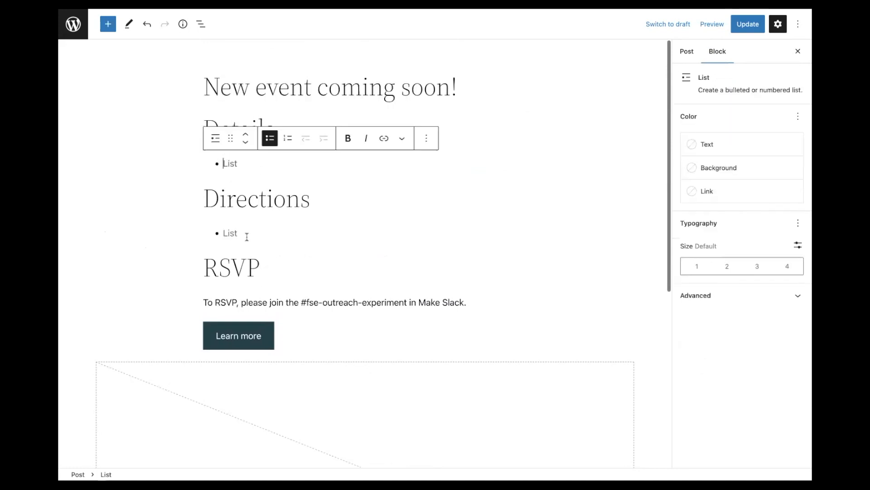
click(246, 234)
click(228, 170)
click(227, 234)
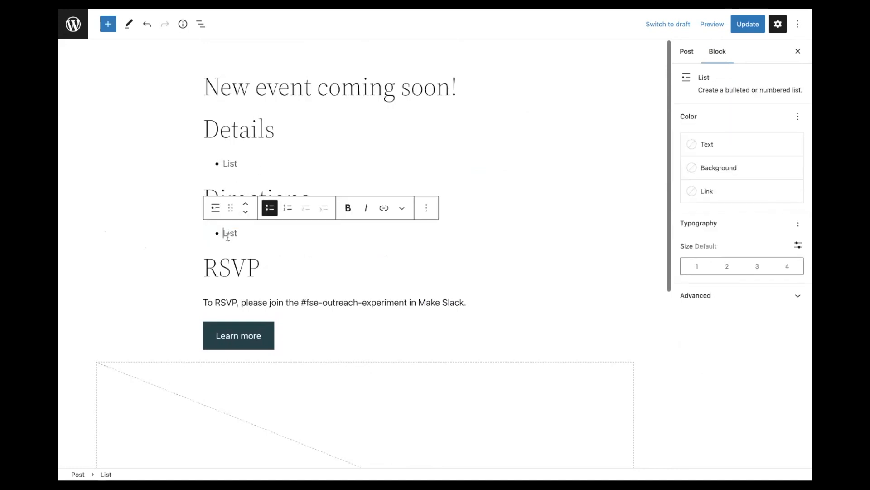
Show the post in the code editor and copy all of its block markup
click(798, 24)
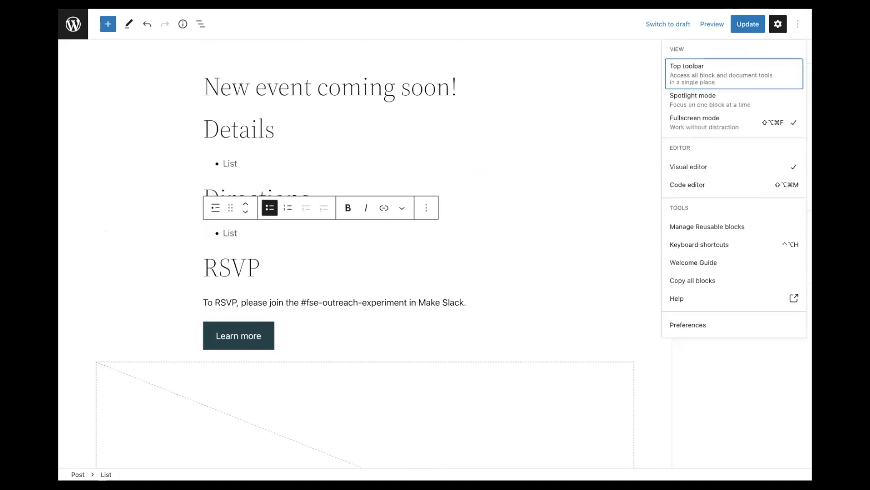
click(725, 189)
click(402, 202)
scroll(402, 202, down, 2)
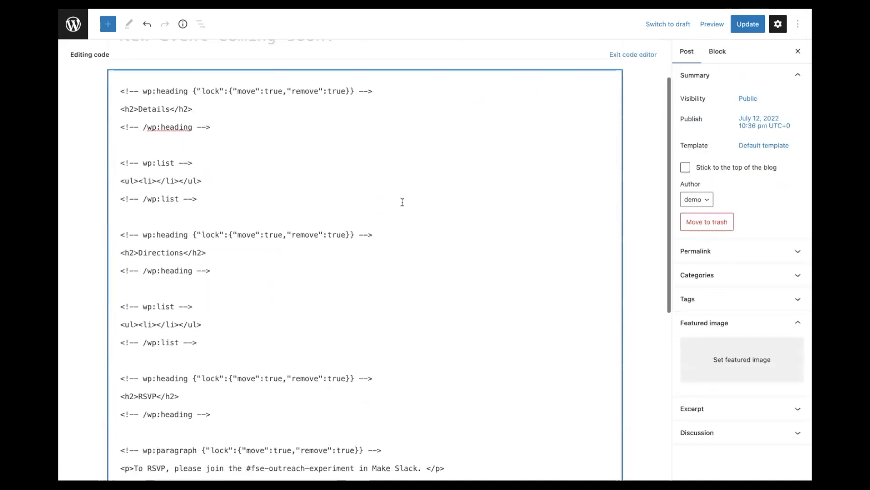
key(ctrl+a)
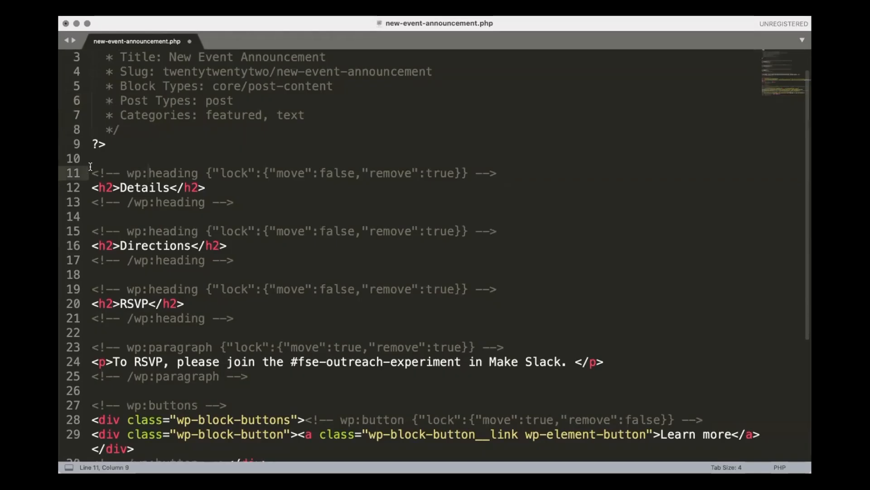
In new-event-announcement.php, replace all block markup below the PHP header with the markup copied from the post and save the file
drag(91, 172, 213, 467)
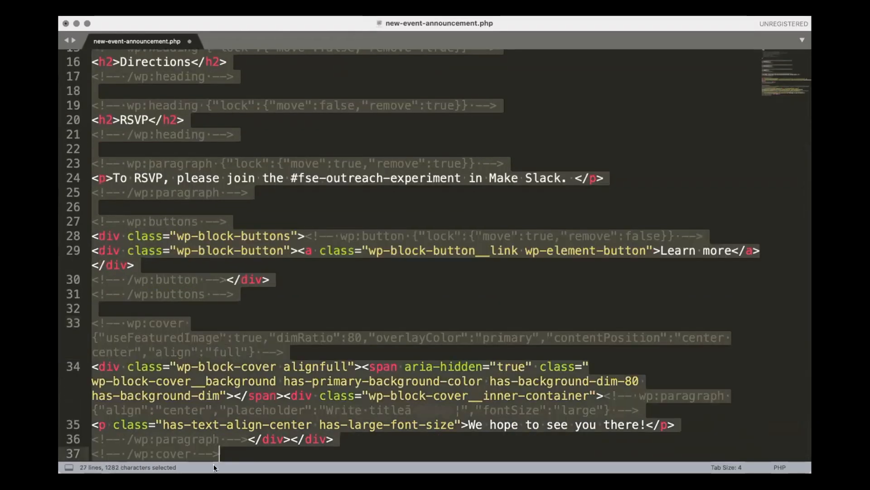
key(BackSpace)
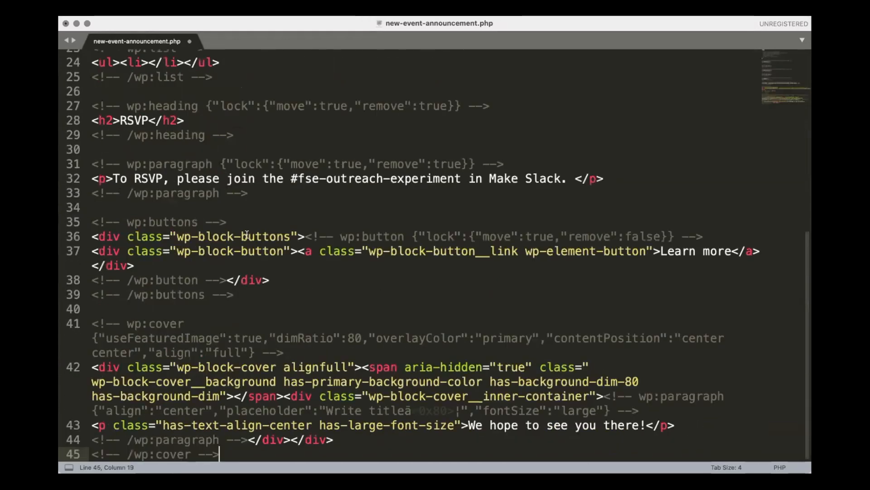
key(super+s)
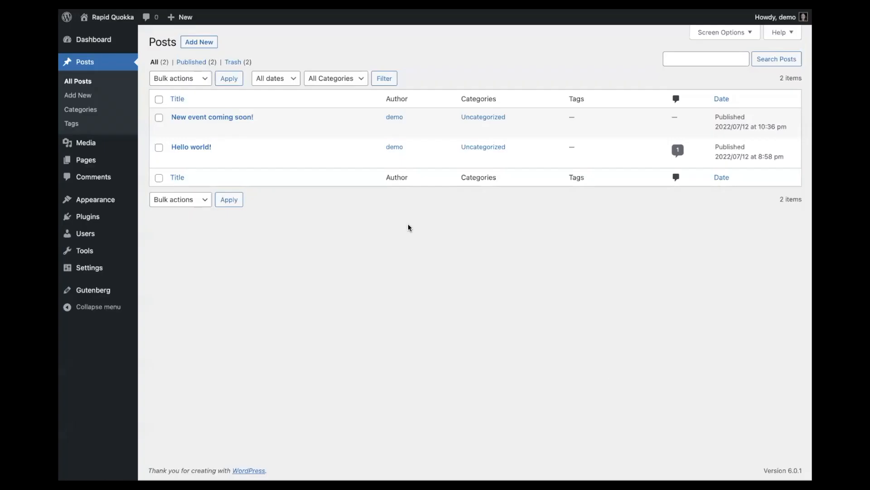
Create a new post from the New Event Announcement pattern and check the lock options of its Directions heading
click(205, 45)
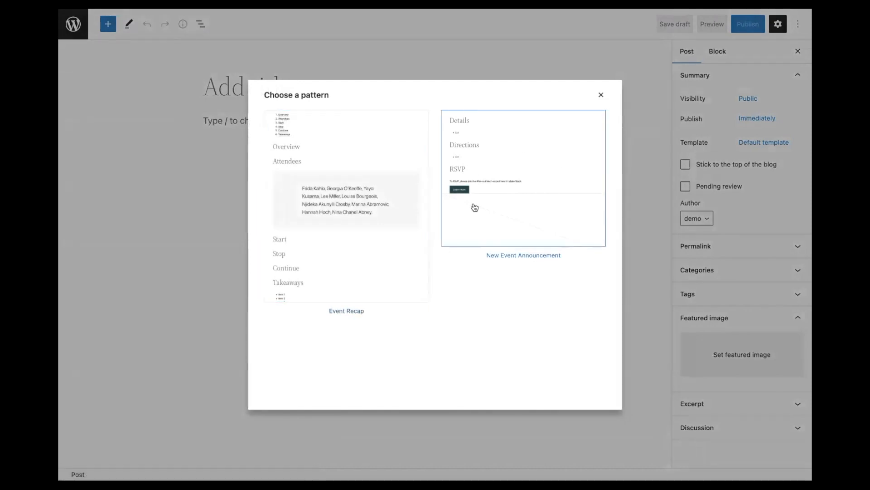
click(526, 175)
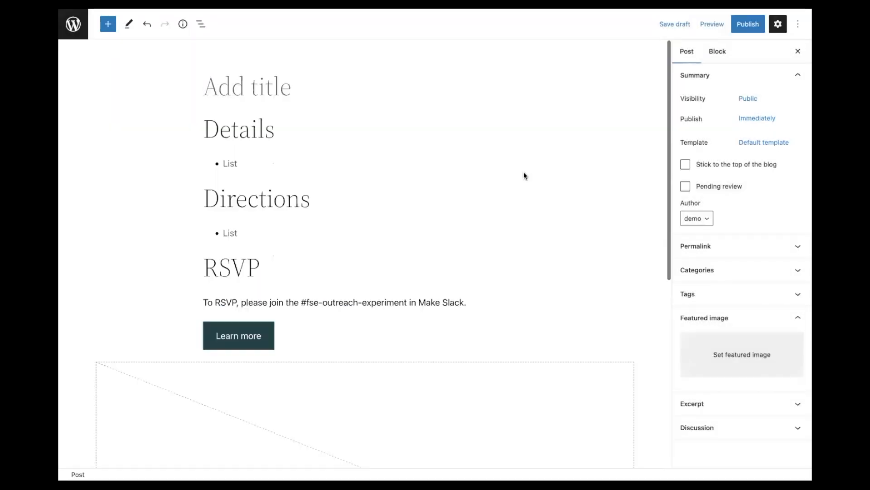
click(225, 199)
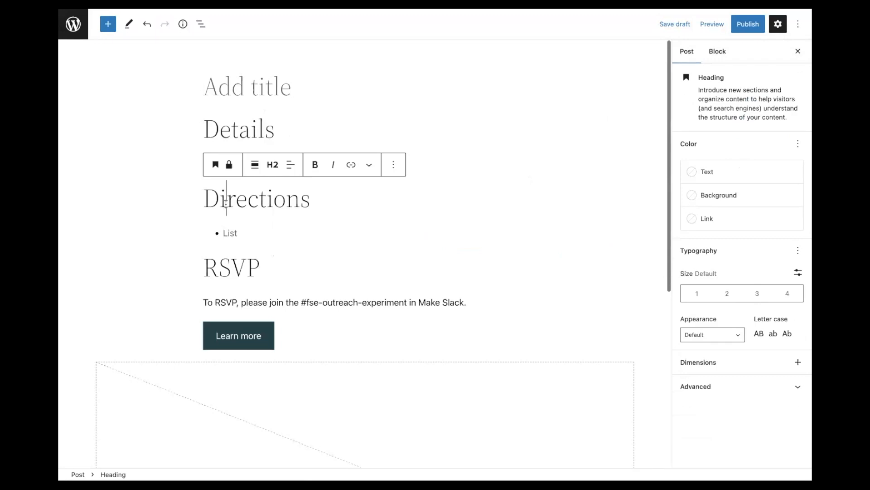
click(230, 165)
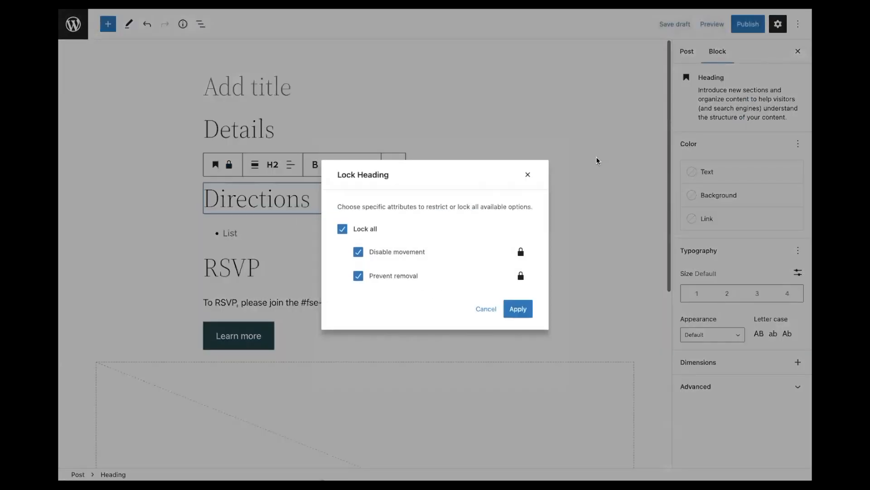
click(529, 175)
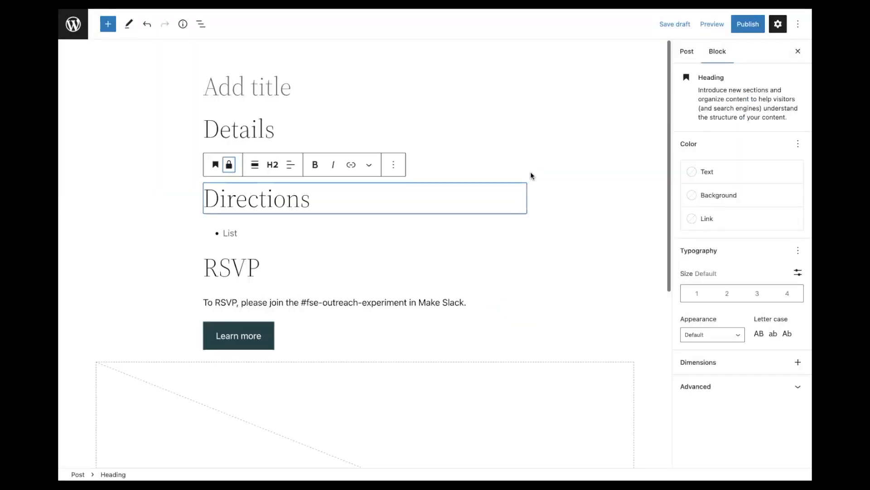